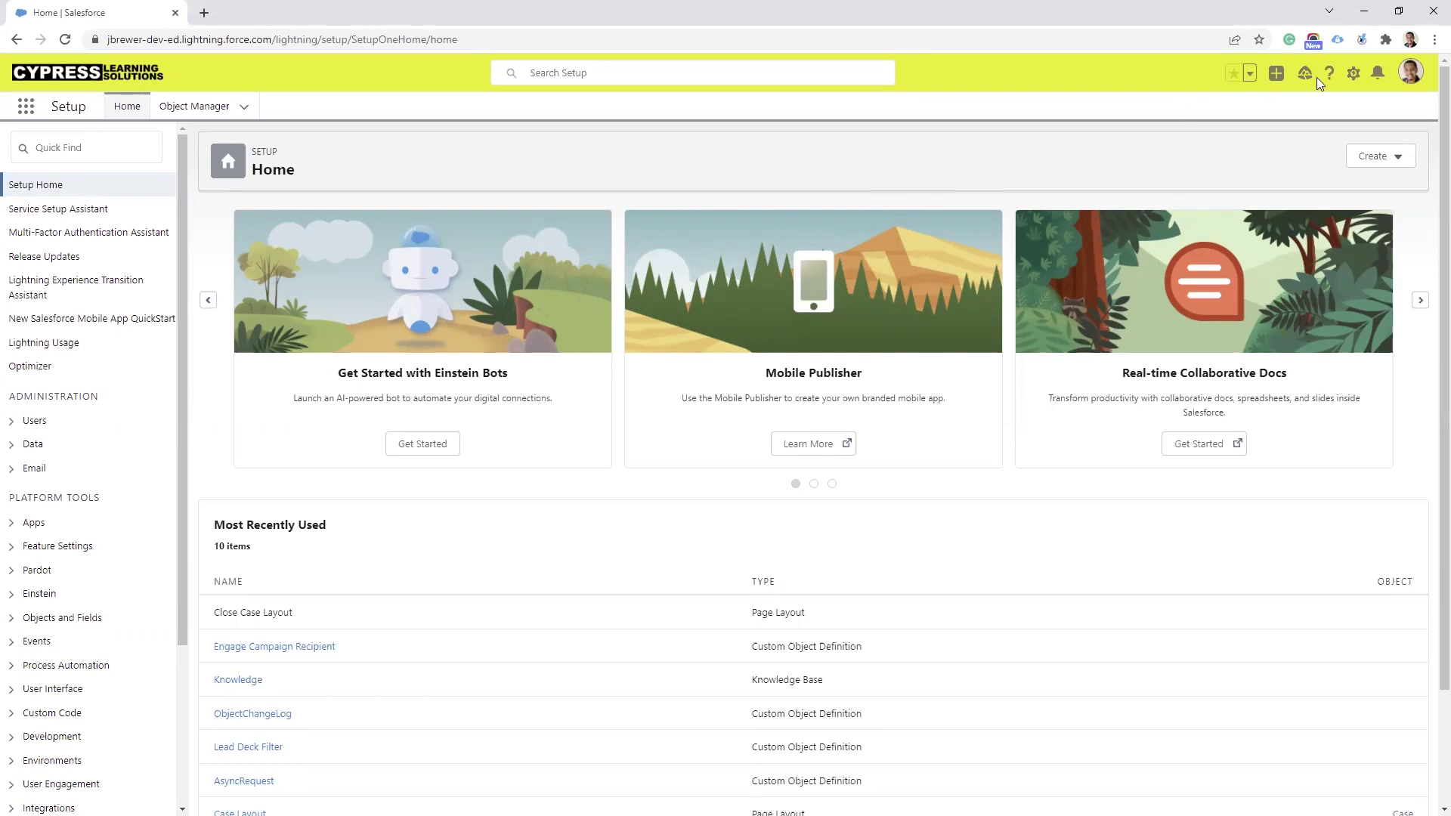
- Open Content Setup via a 'pardot' Quick Find search, then open the CMS permission set's assignments
{"action": "left_click", "coordinate": [1353, 76]}
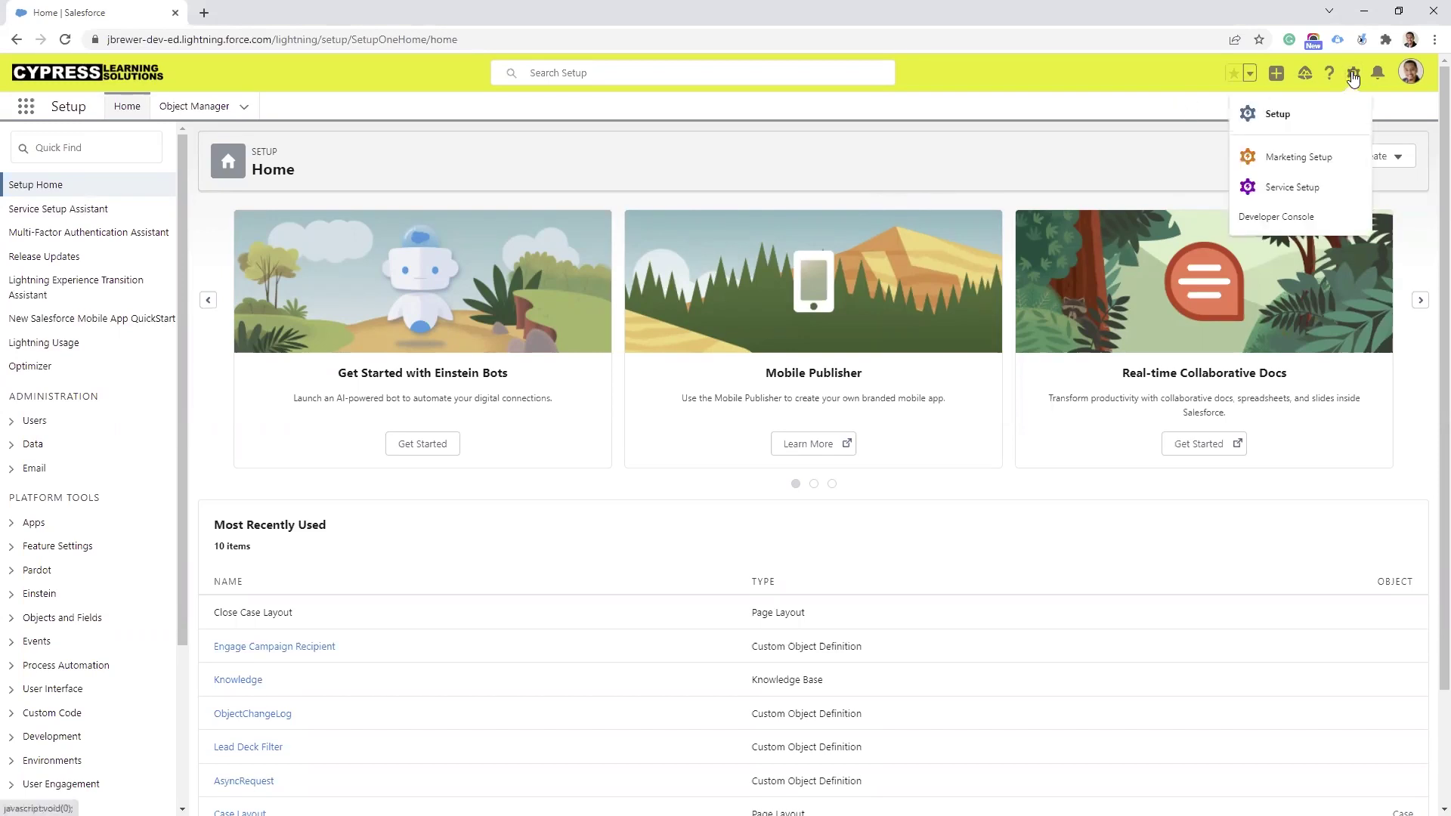
{"action": "left_click", "coordinate": [945, 148]}
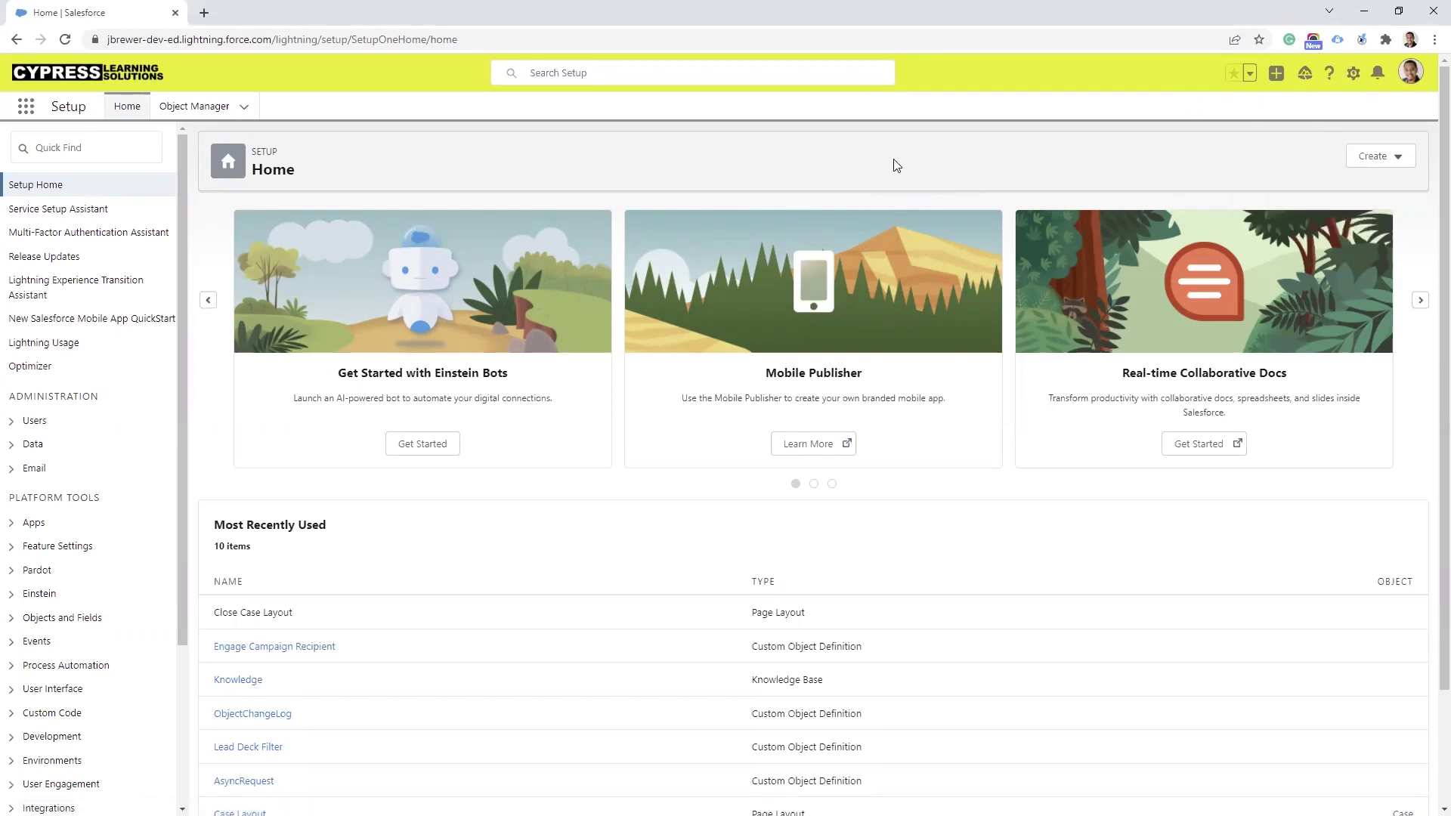
{"action": "left_click", "coordinate": [87, 148]}
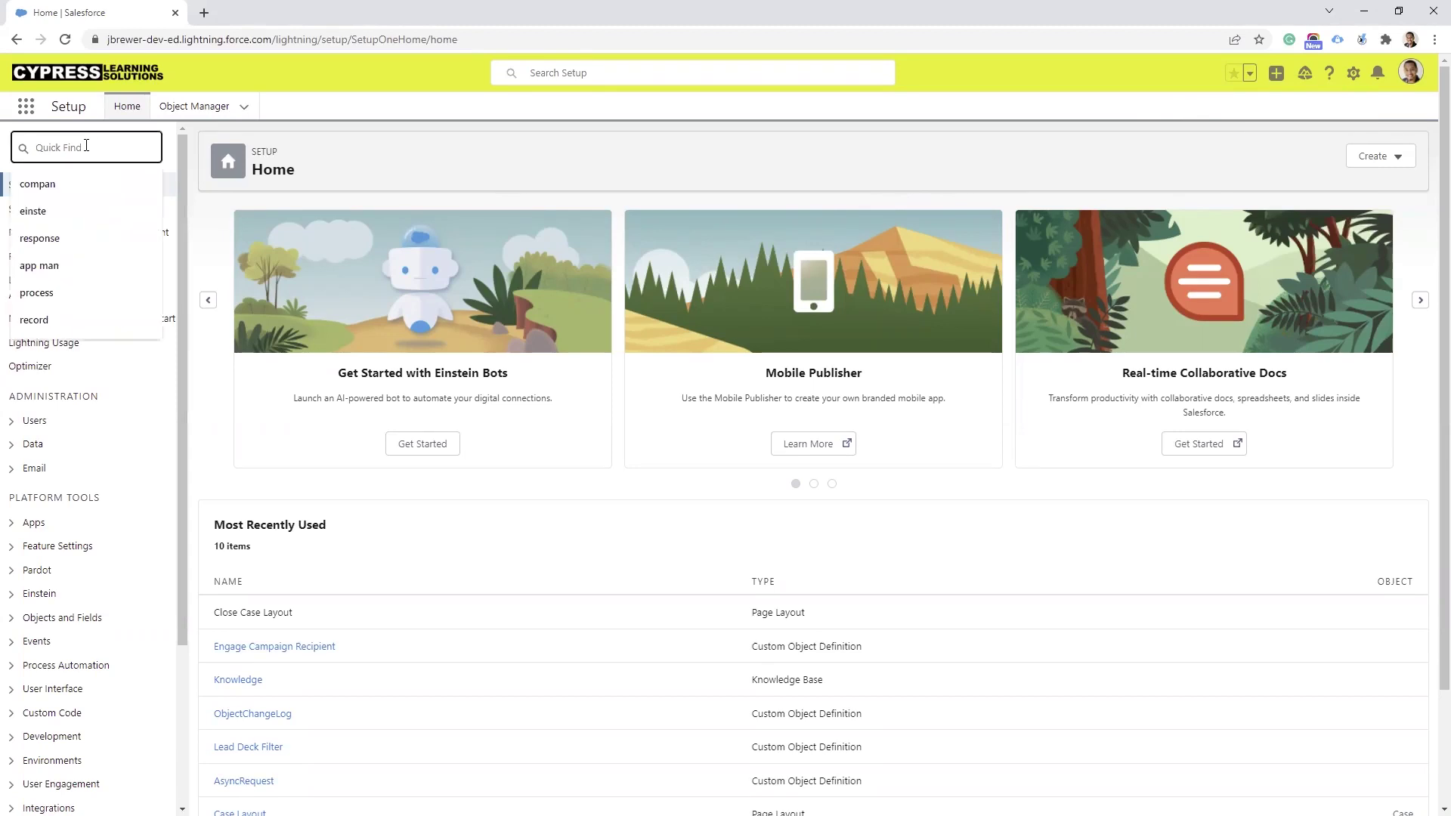
{"action": "type", "text": "pardot"}
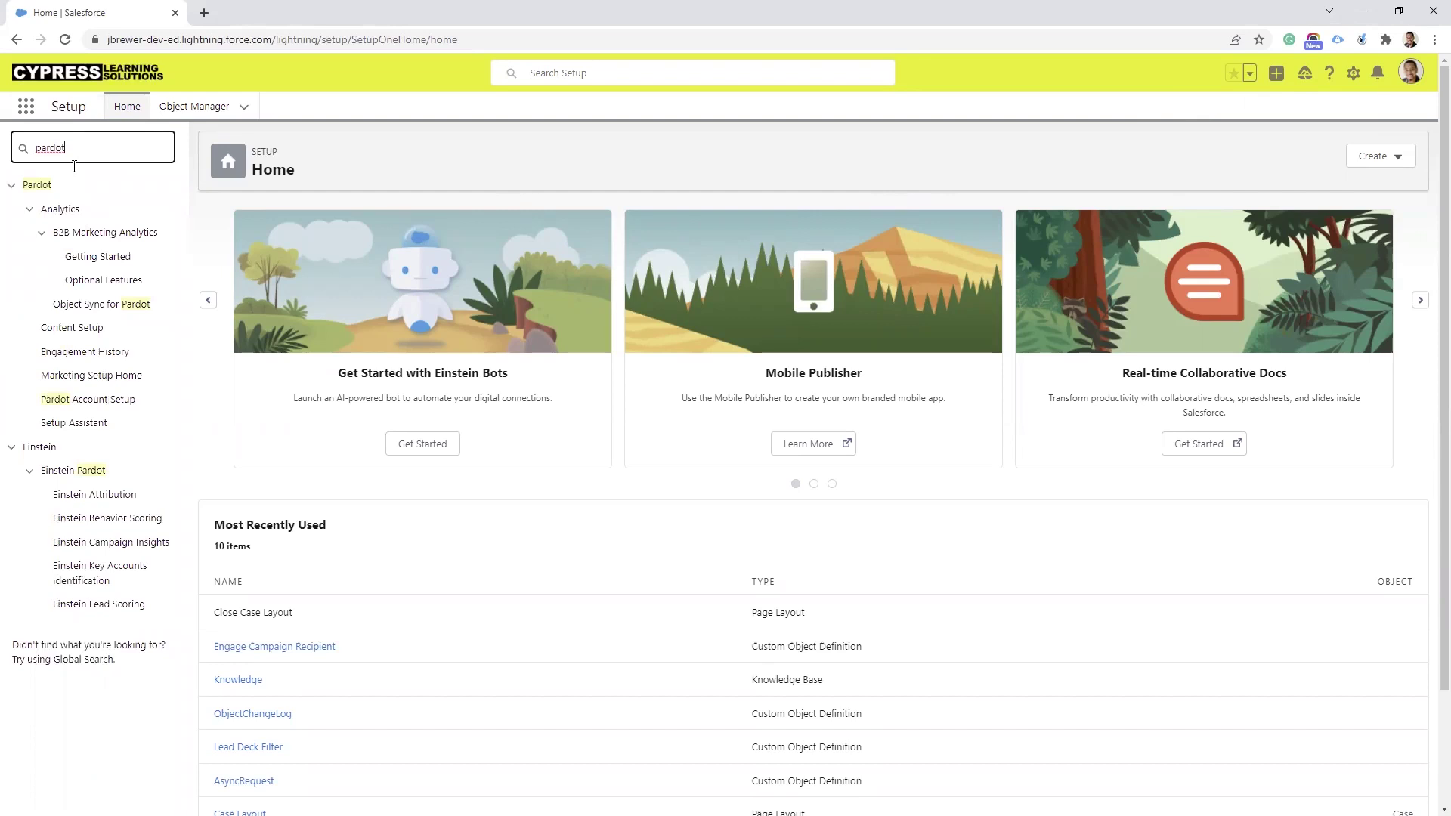
{"action": "left_click", "coordinate": [64, 333]}
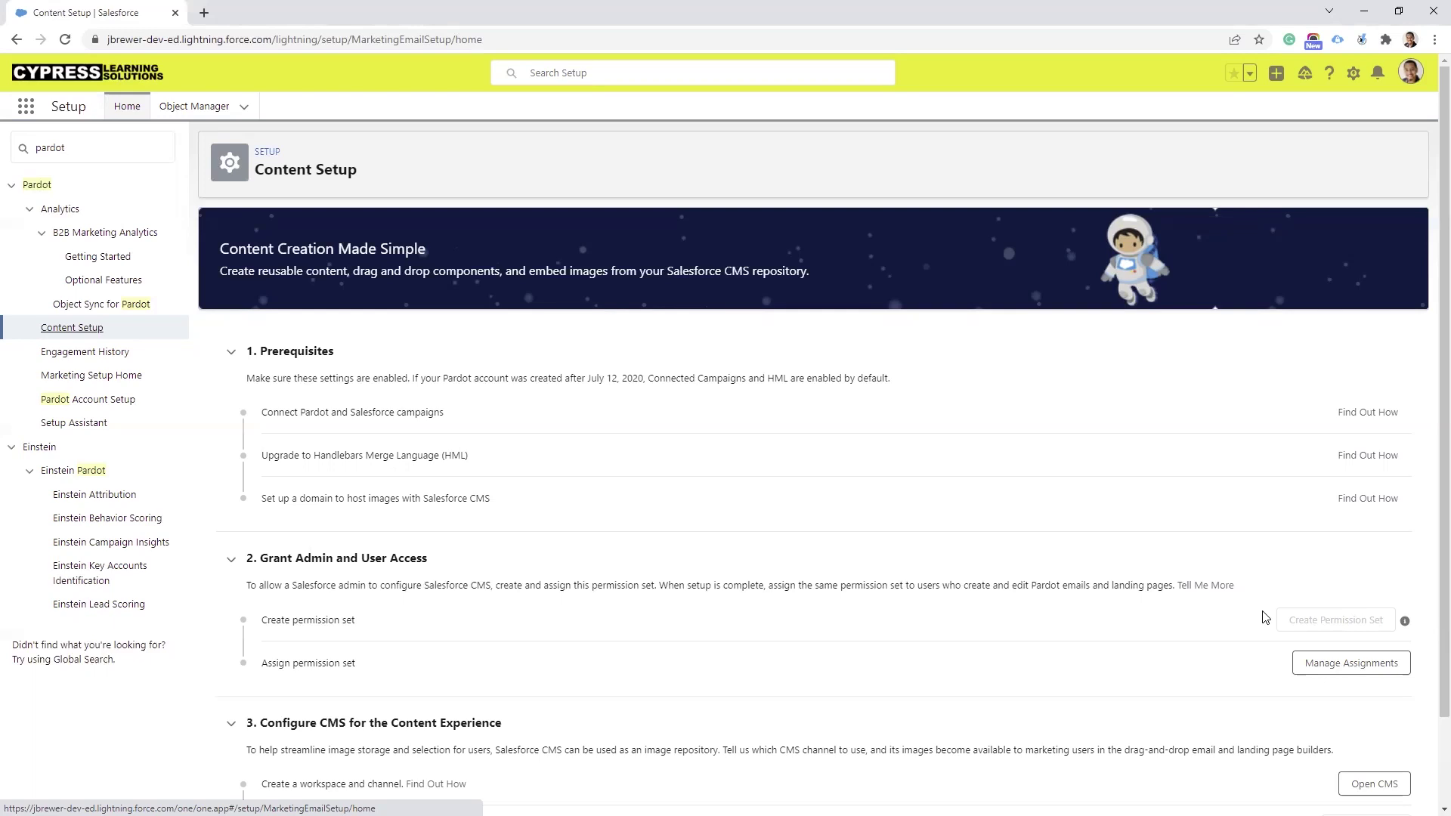
{"action": "left_click", "coordinate": [1334, 665]}
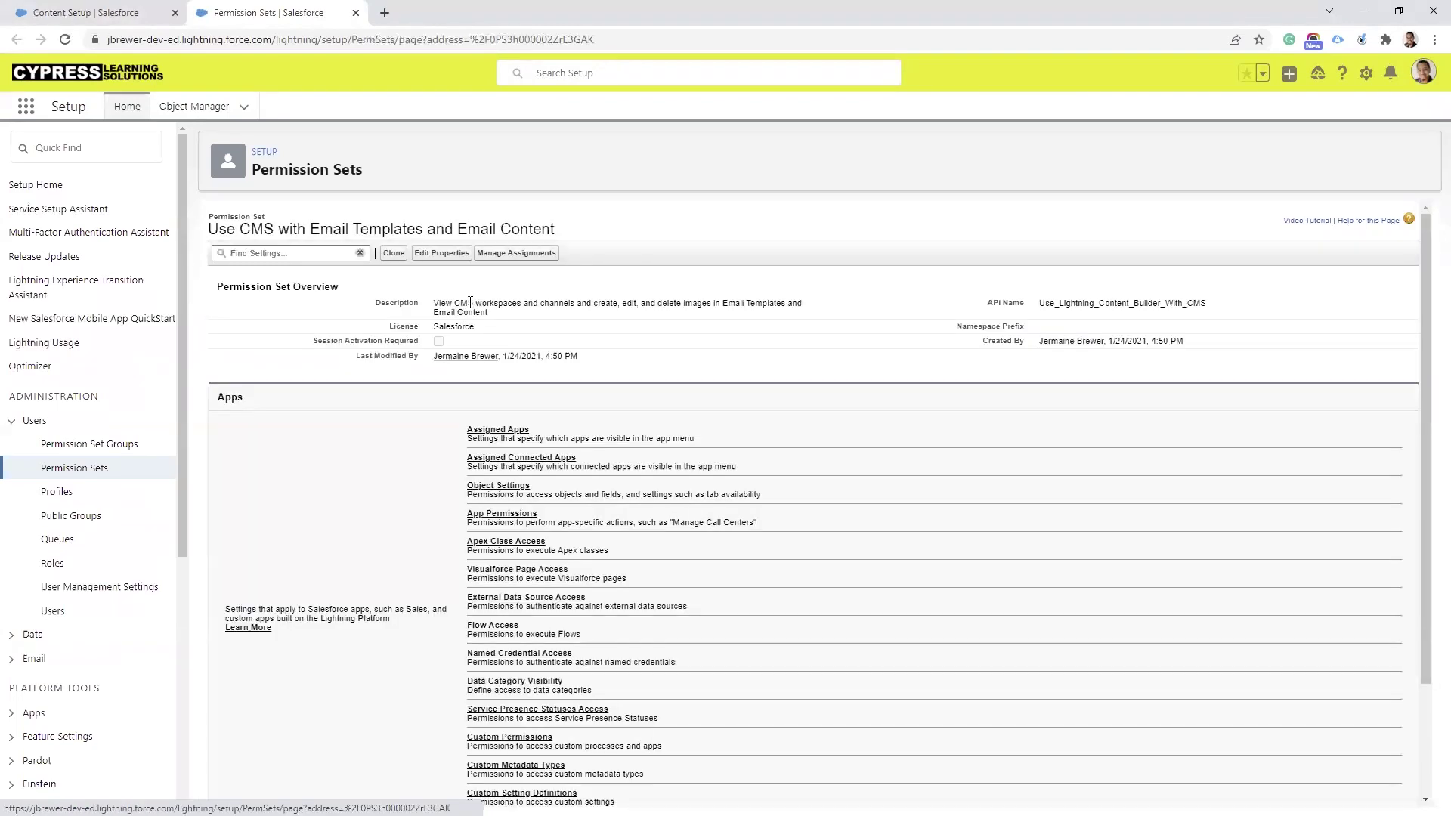
- Assign Chatter Expert and a second user to the CMS email permission set, then close its tab
{"action": "left_click", "coordinate": [518, 254]}
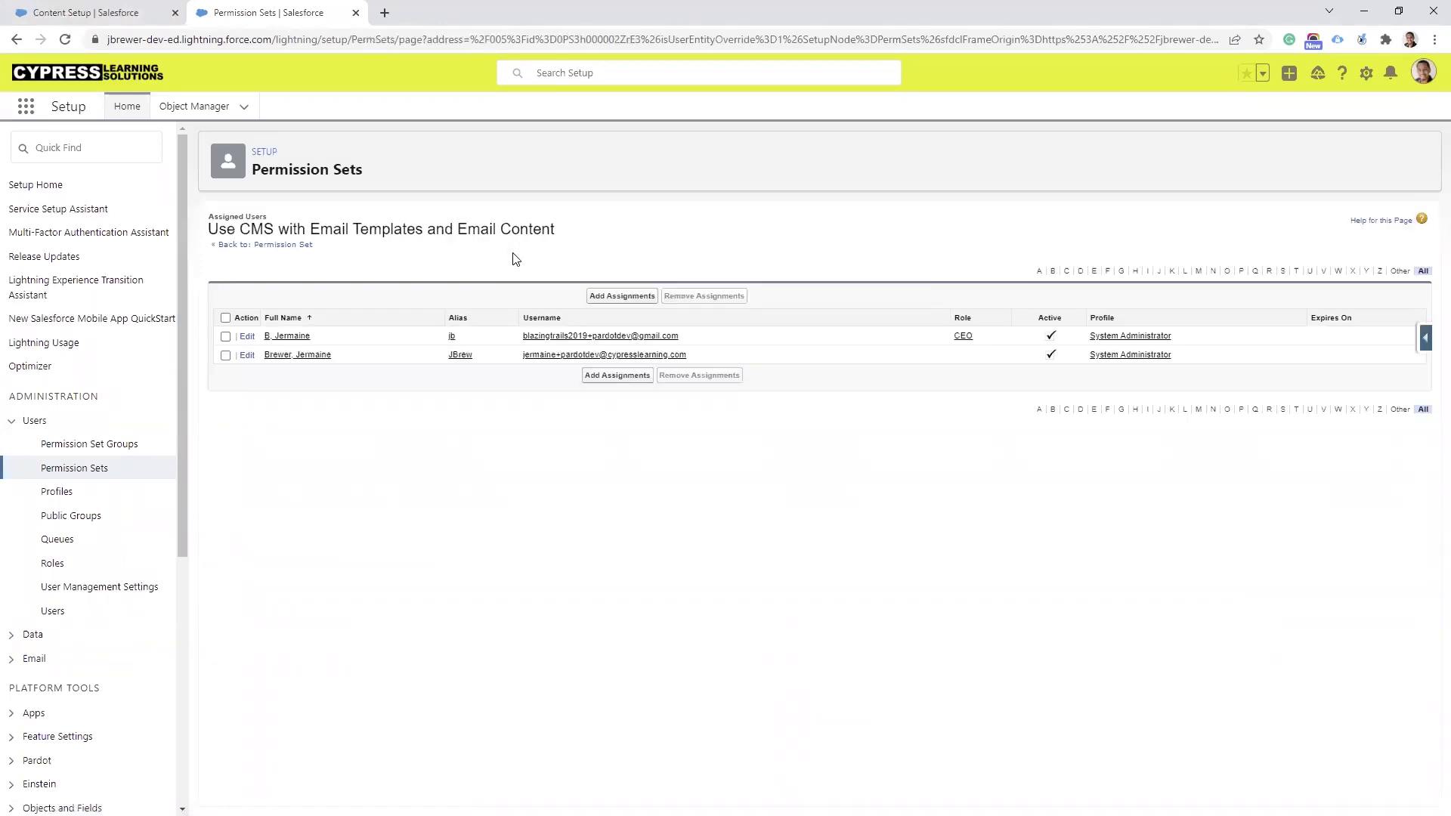
{"action": "left_click", "coordinate": [620, 297]}
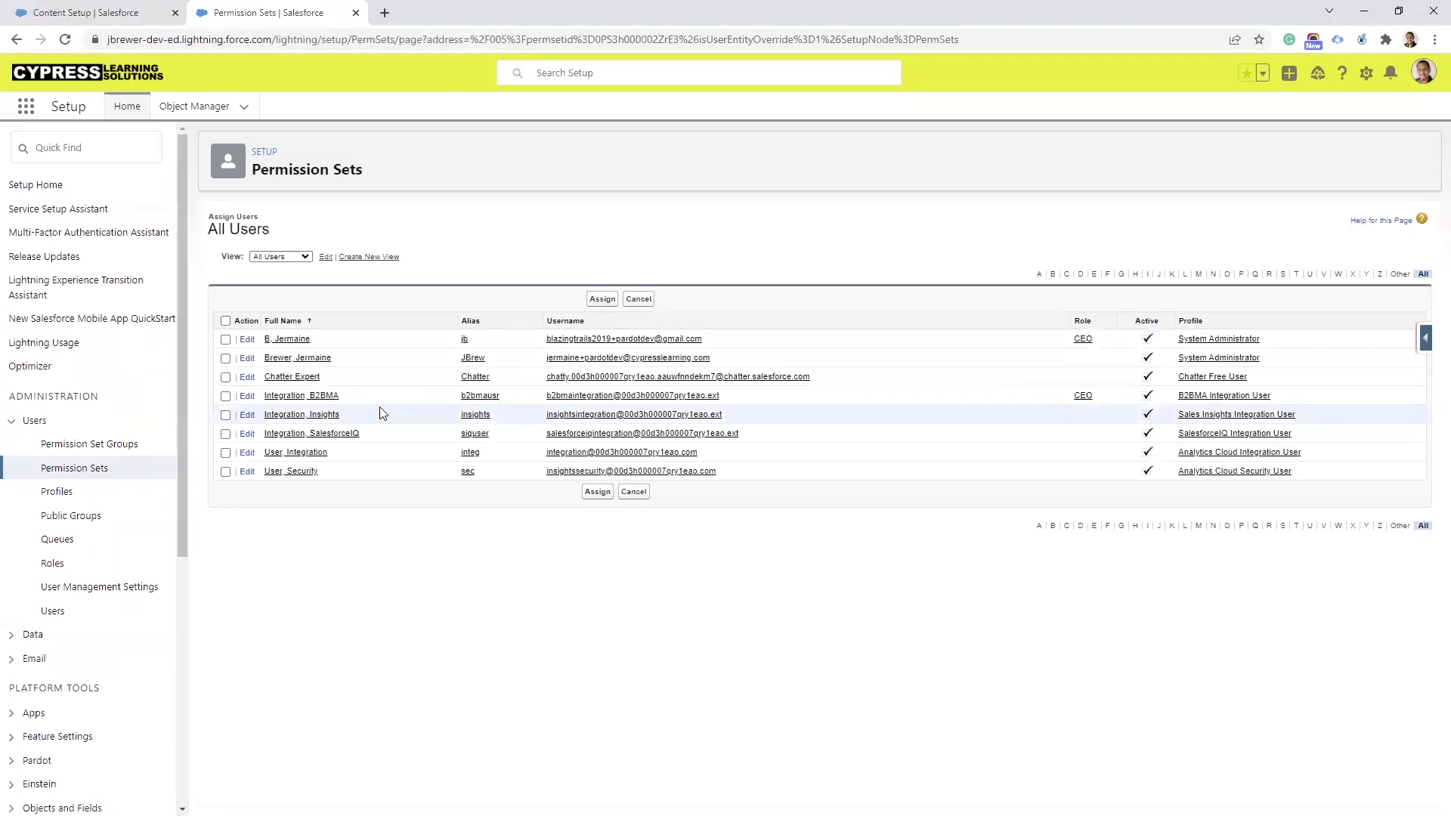
{"action": "left_click", "coordinate": [225, 378]}
{"action": "left_click", "coordinate": [226, 359]}
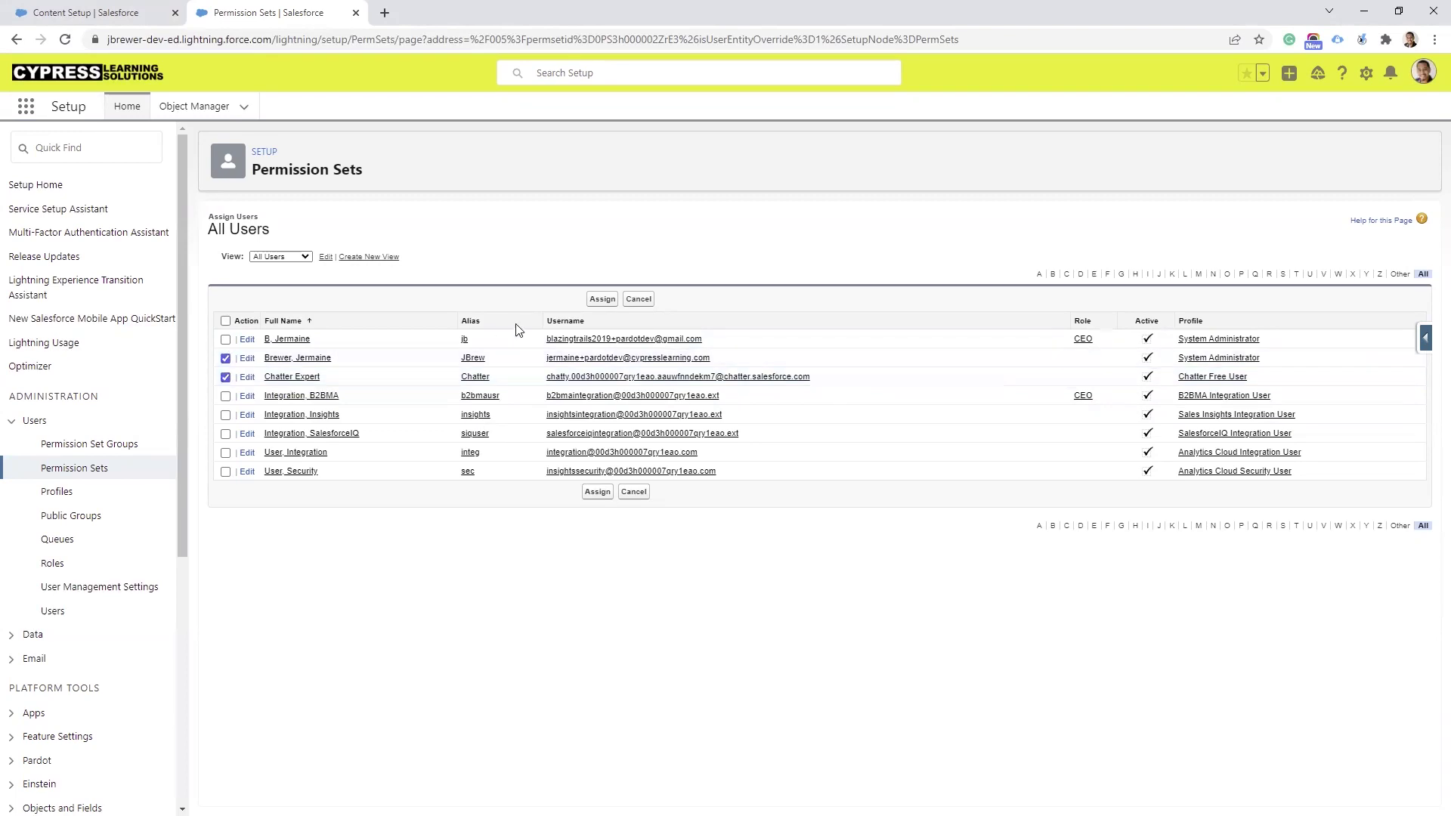
{"action": "left_click", "coordinate": [603, 299]}
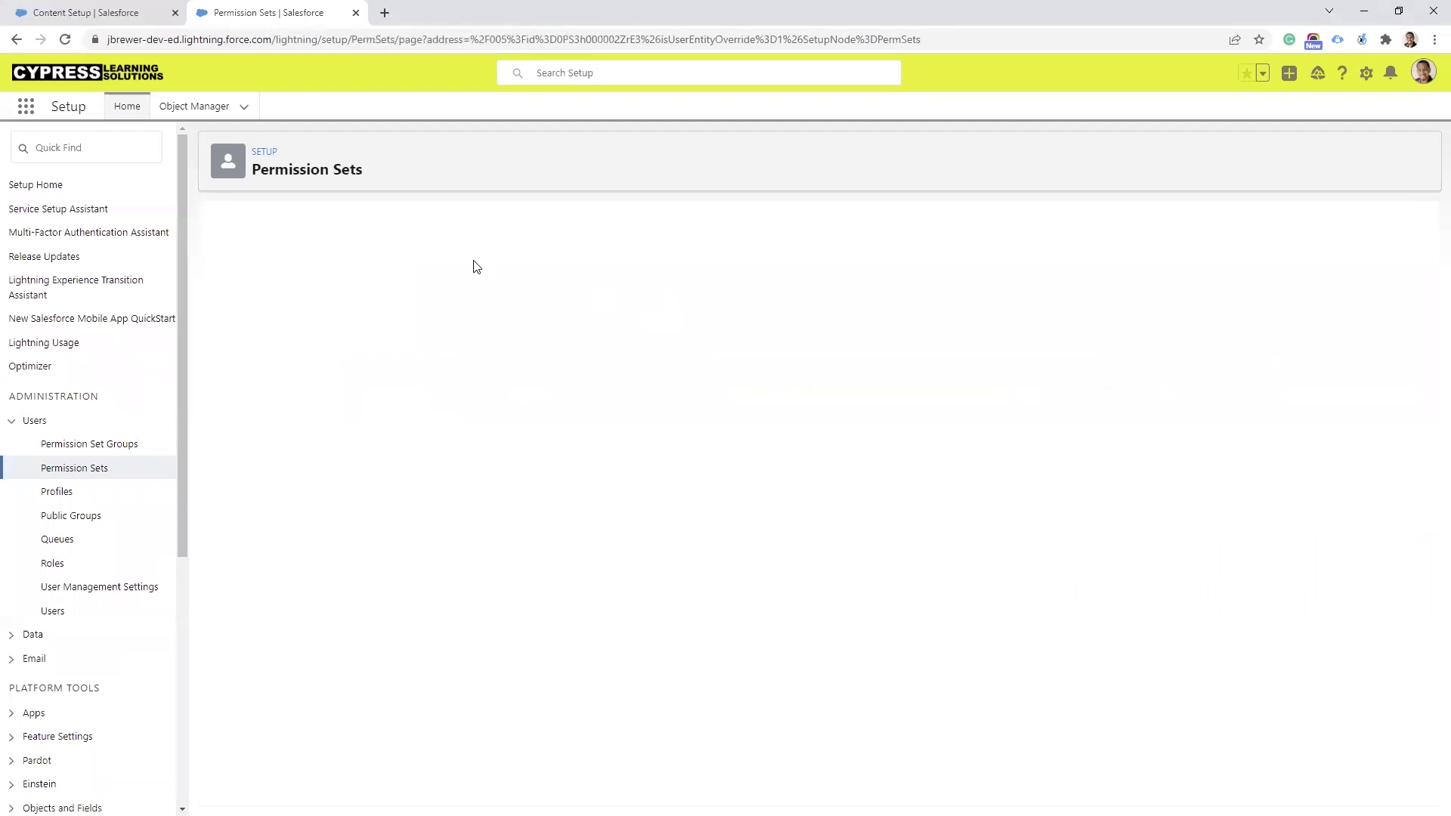
{"action": "left_click", "coordinate": [355, 13]}
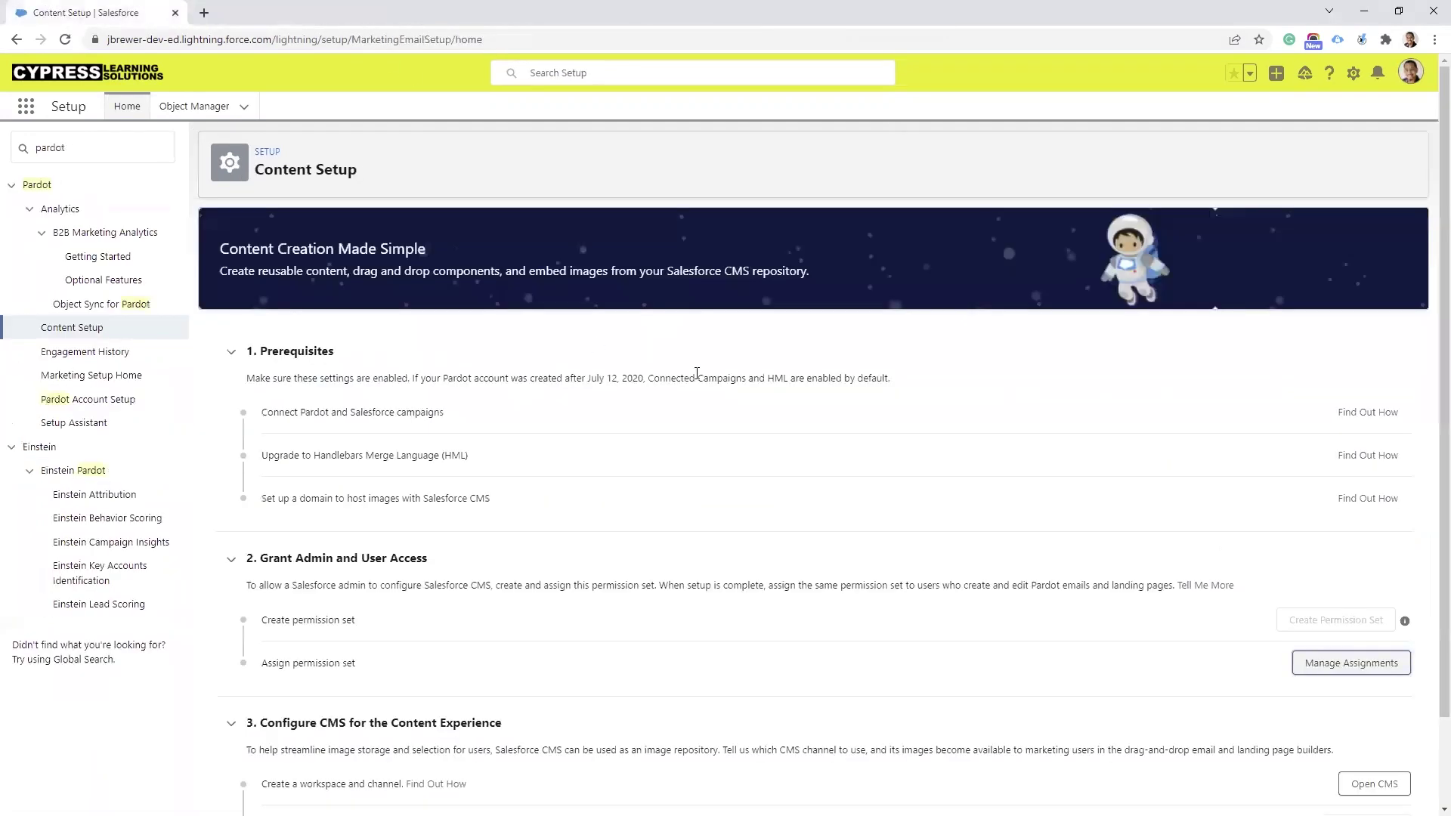
- Open Salesforce CMS, dismiss the welcome message, and begin a new workspace named Email Images test
{"action": "scroll", "coordinate": [1123, 565], "scroll_direction": "down", "scroll_amount": 1}
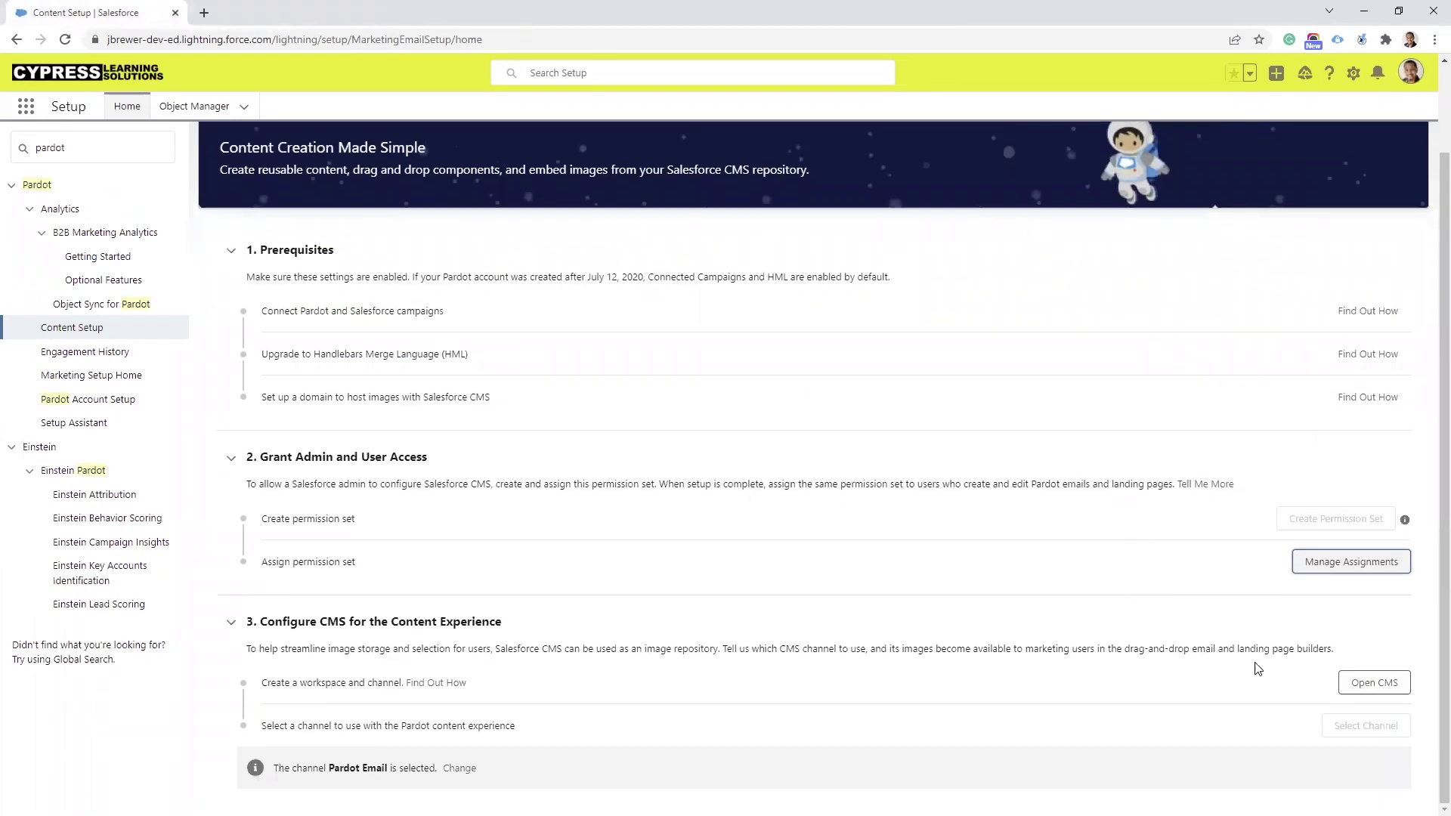
{"action": "left_click", "coordinate": [1378, 685]}
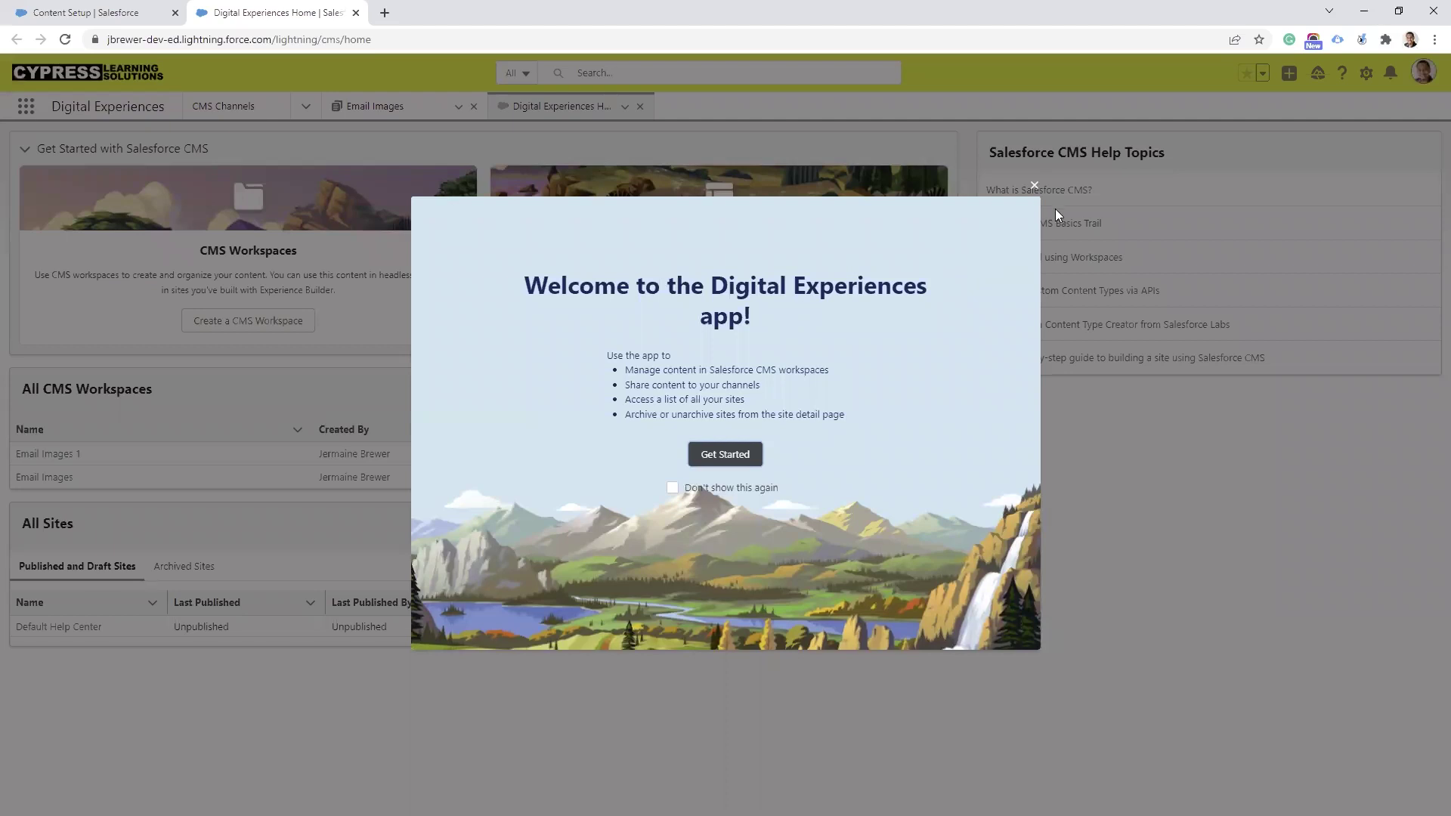
{"action": "left_click", "coordinate": [1034, 186]}
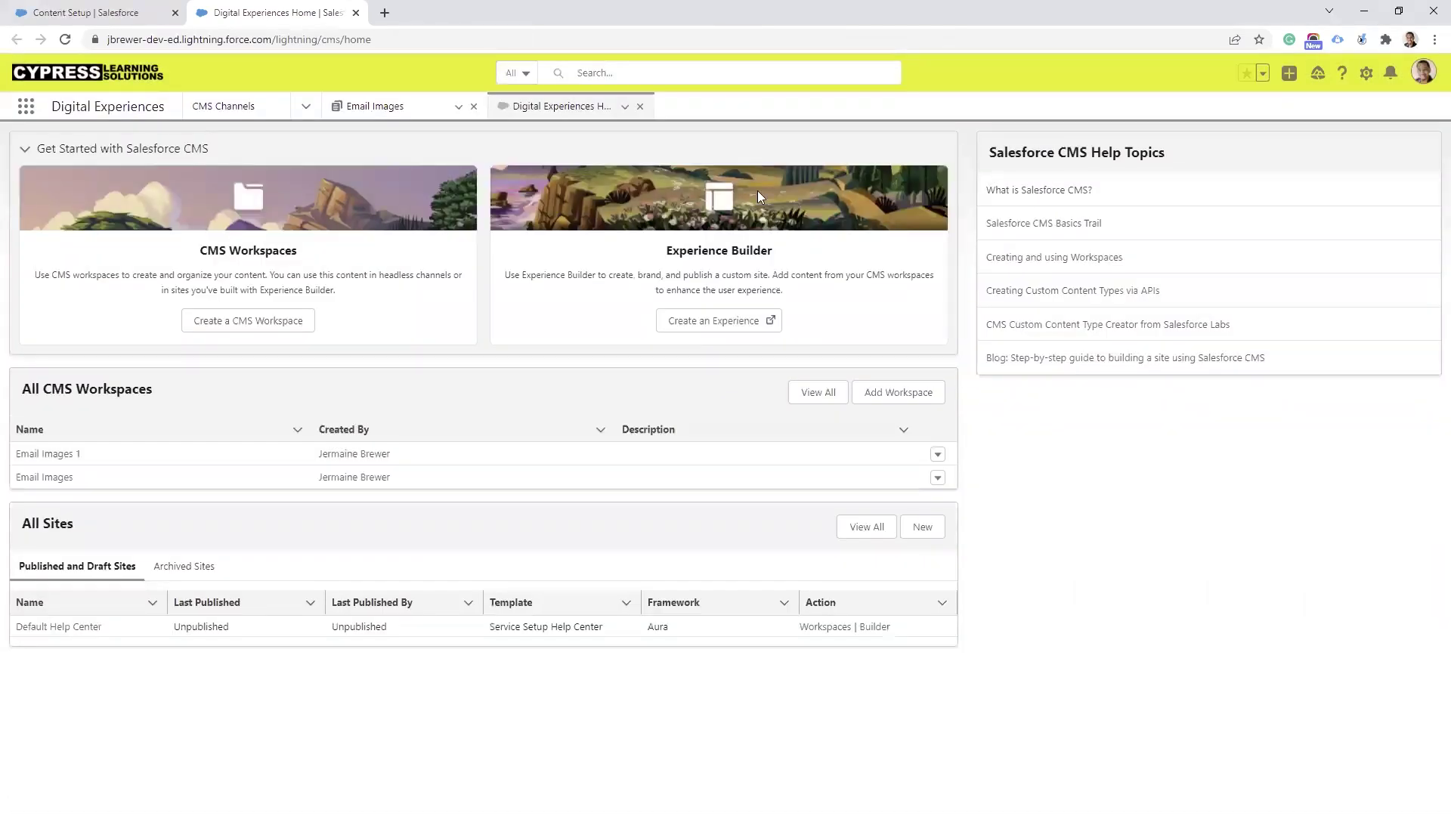
{"action": "left_click", "coordinate": [231, 326]}
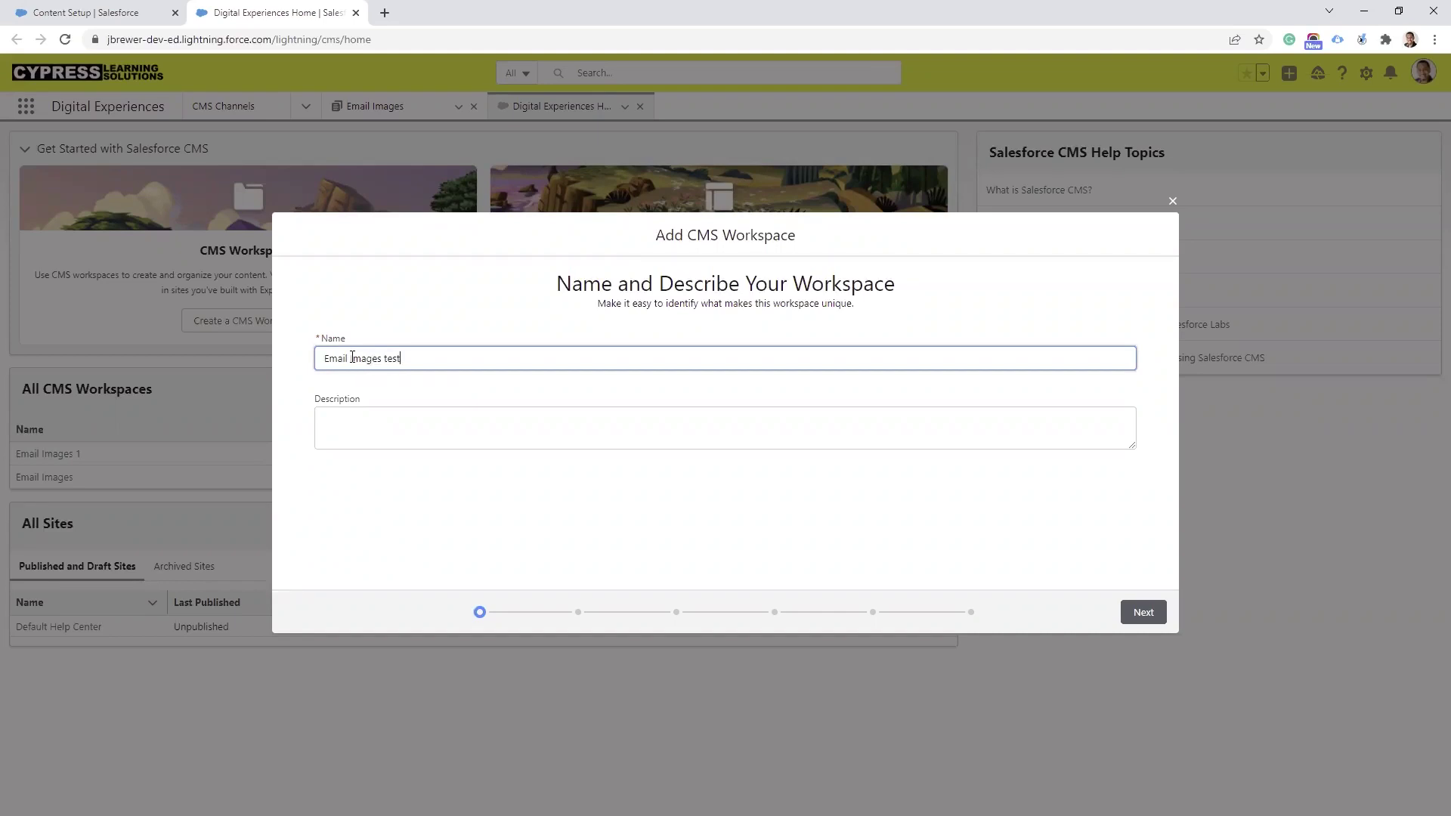
- Create the public channel Pardot Images test and add it to the Email Images test workspace
{"action": "left_click", "coordinate": [1144, 612]}
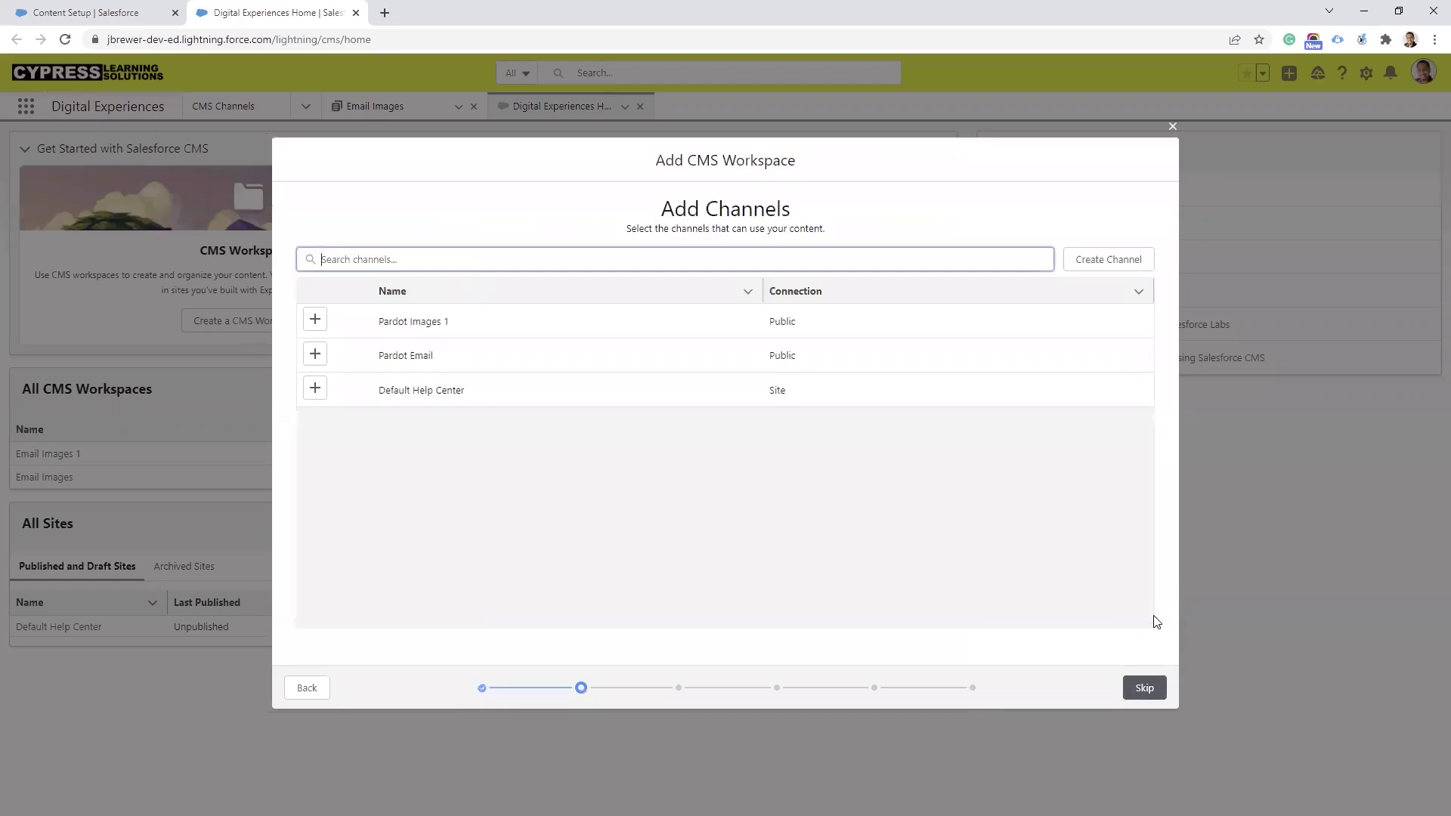
{"action": "left_click", "coordinate": [1104, 260]}
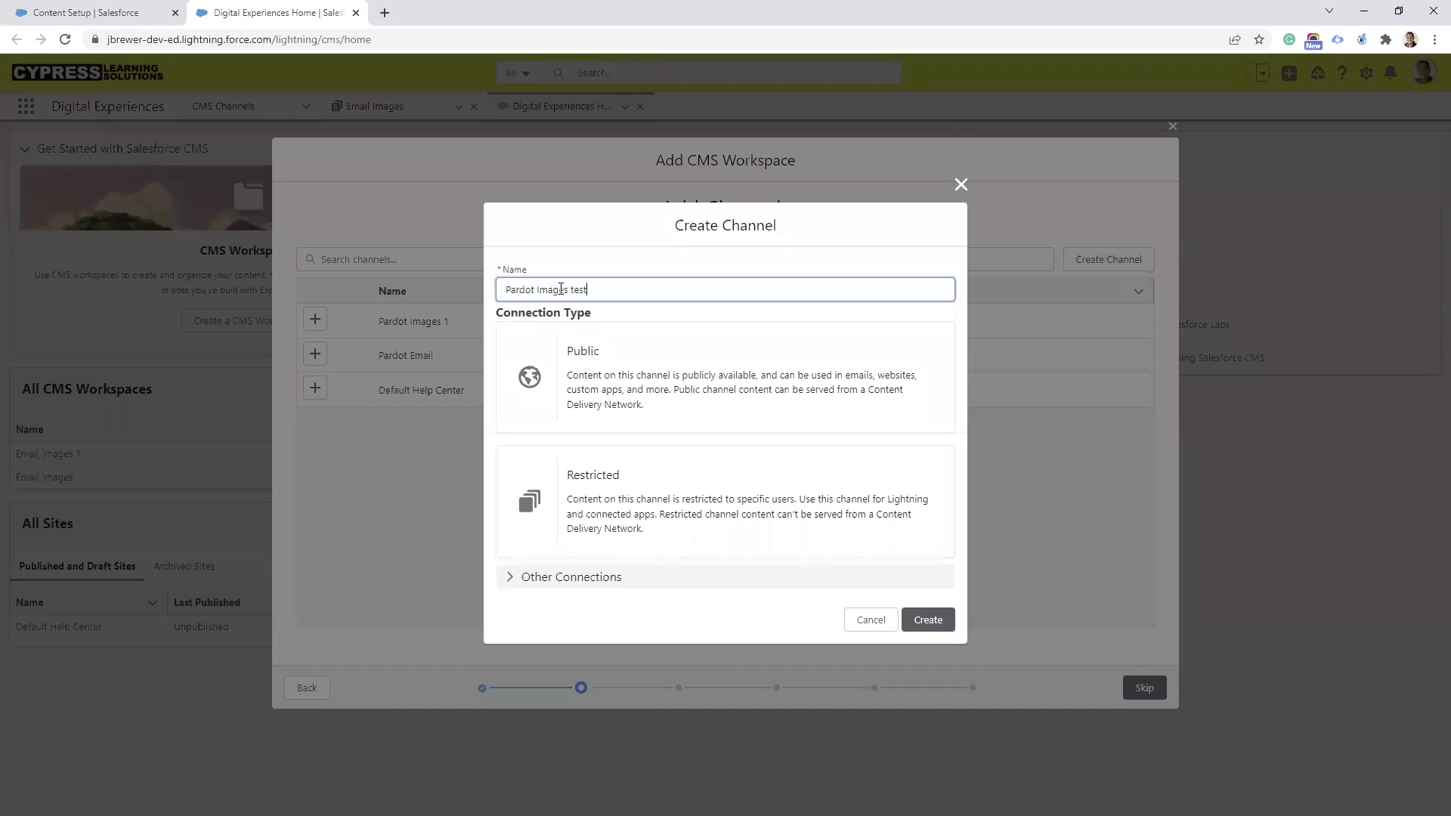
{"action": "left_click", "coordinate": [656, 384]}
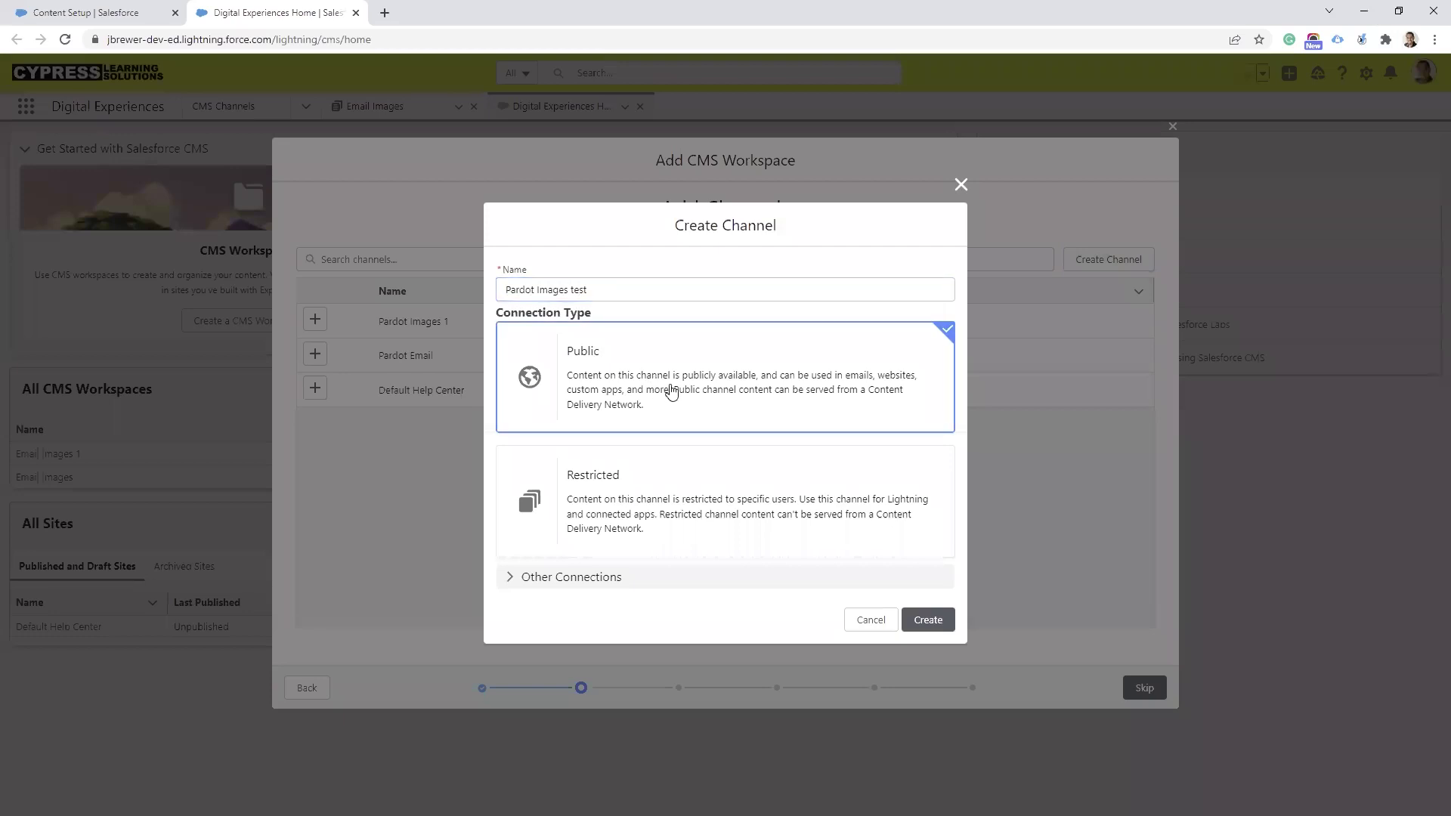
{"action": "left_click", "coordinate": [934, 620]}
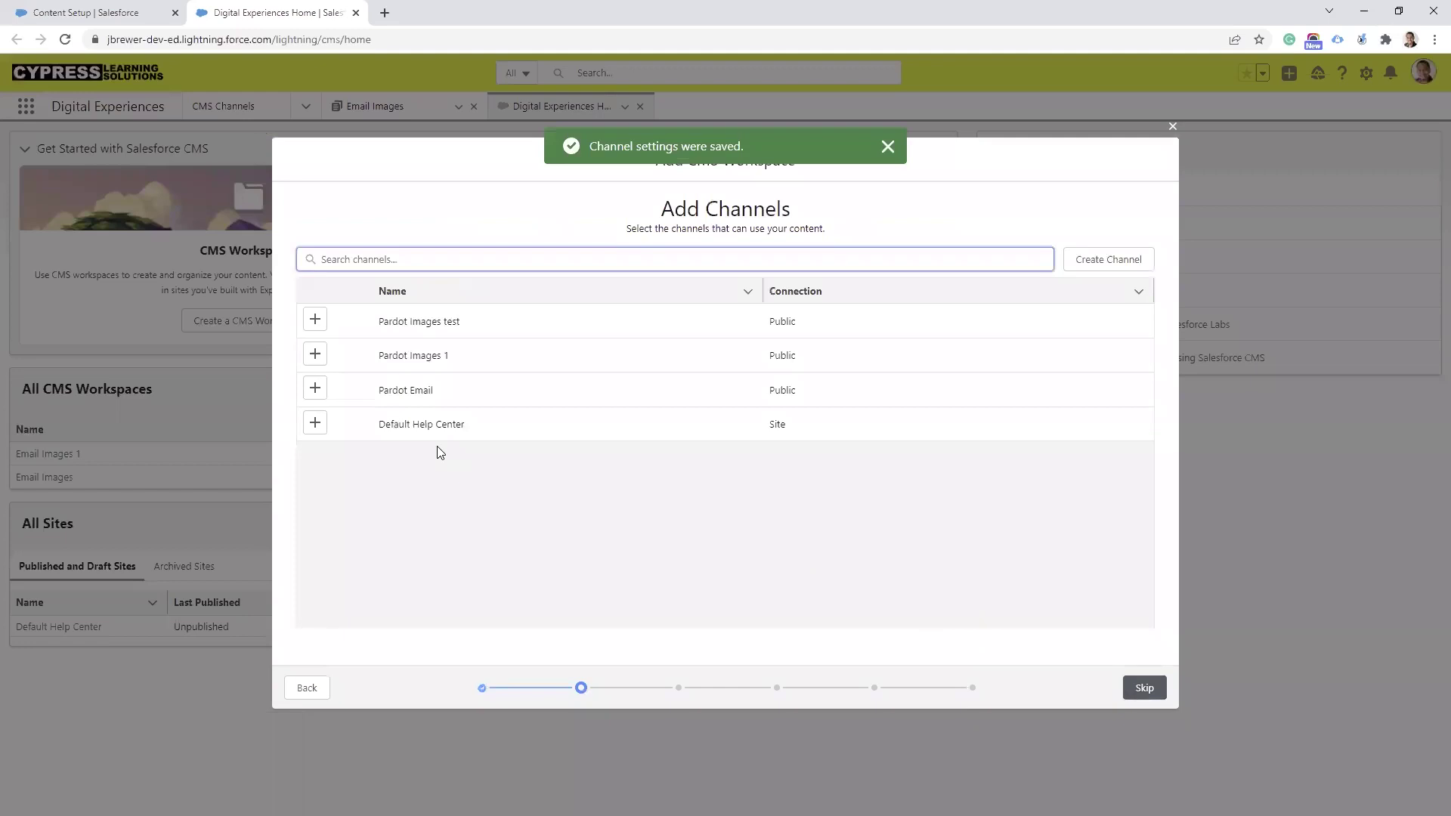
{"action": "left_click", "coordinate": [316, 319]}
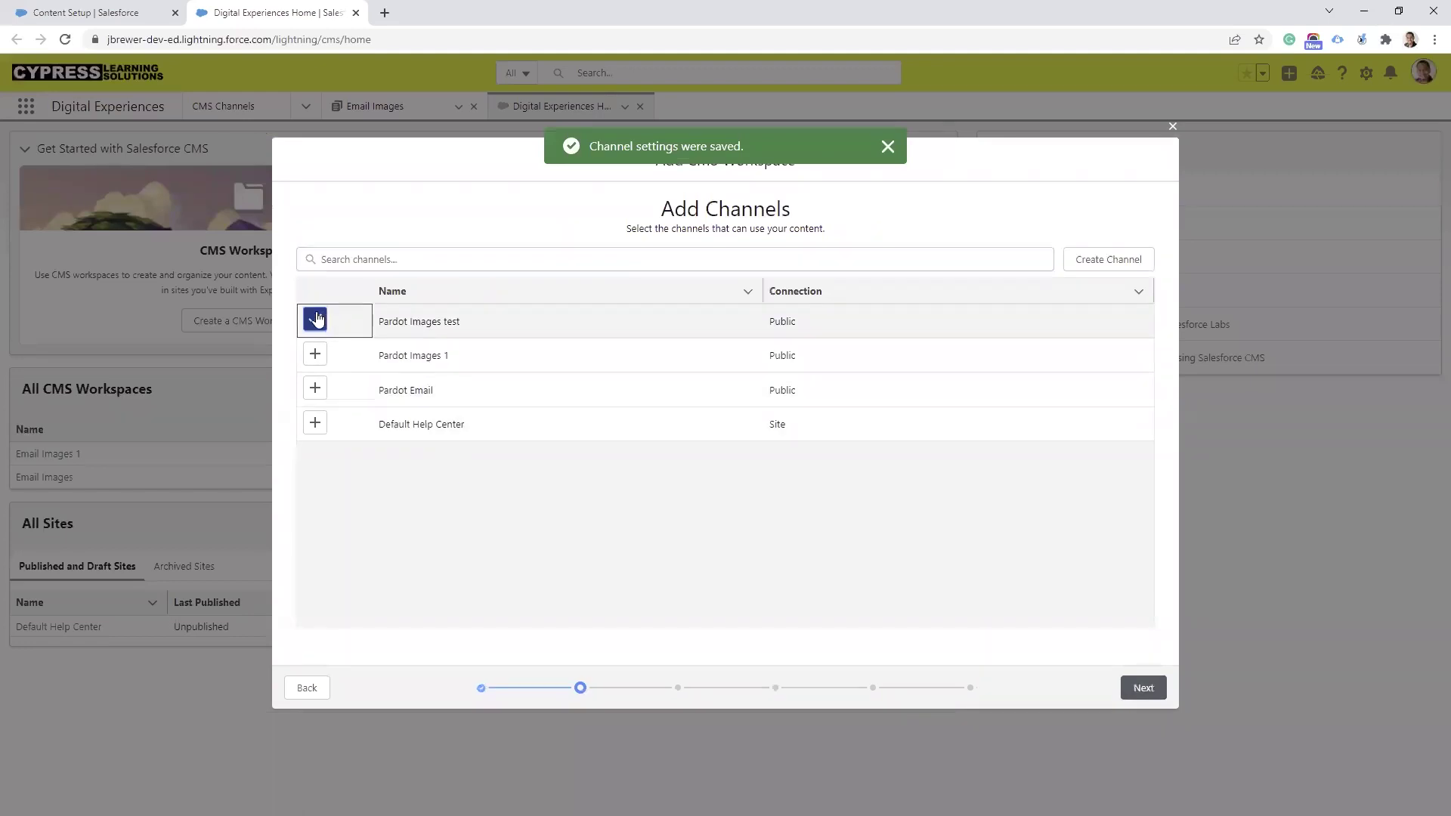
{"action": "left_click", "coordinate": [1144, 689]}
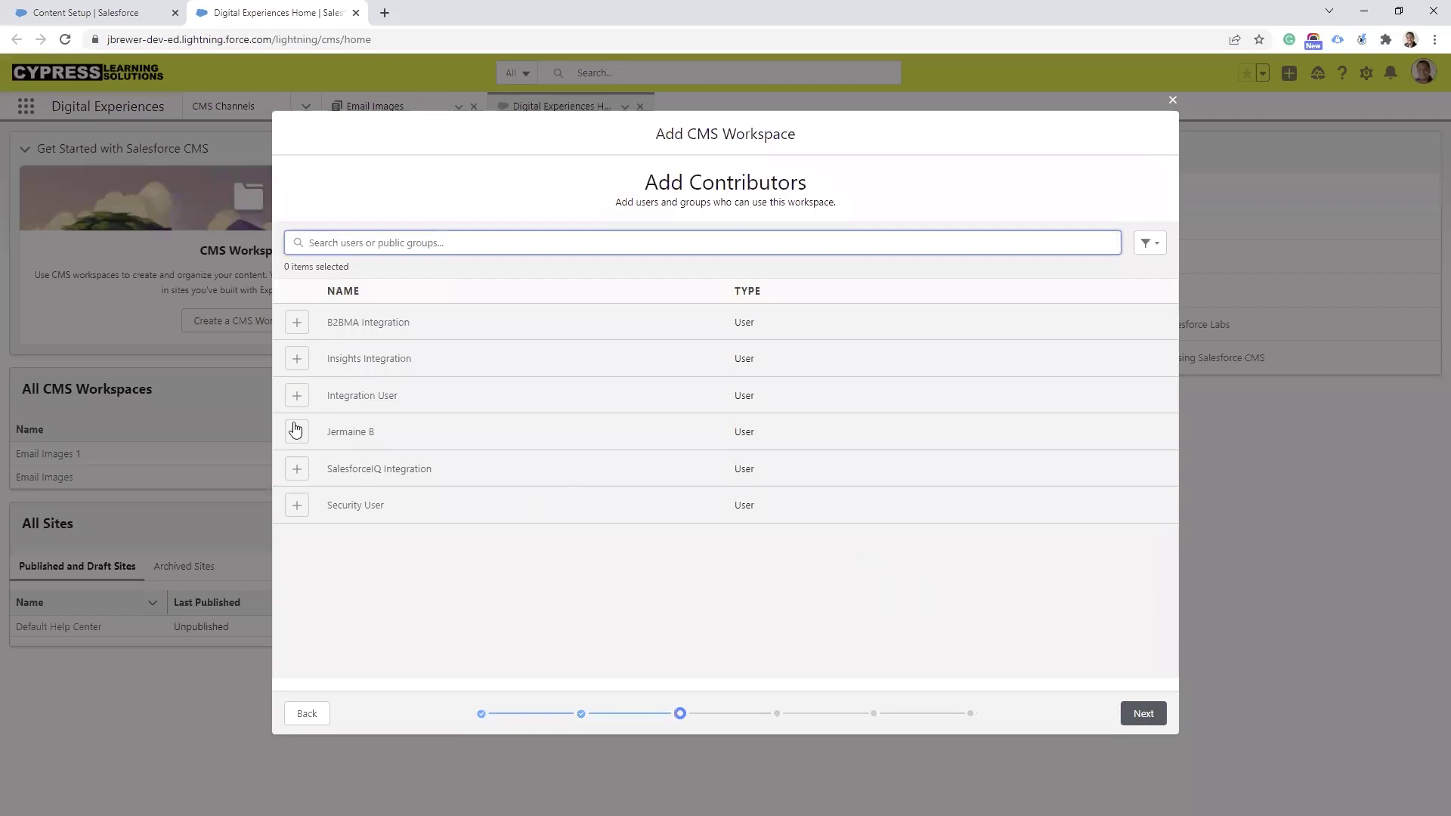
- Add the demo user as a workspace contributor with the Content Admin role
{"action": "left_click", "coordinate": [1158, 714]}
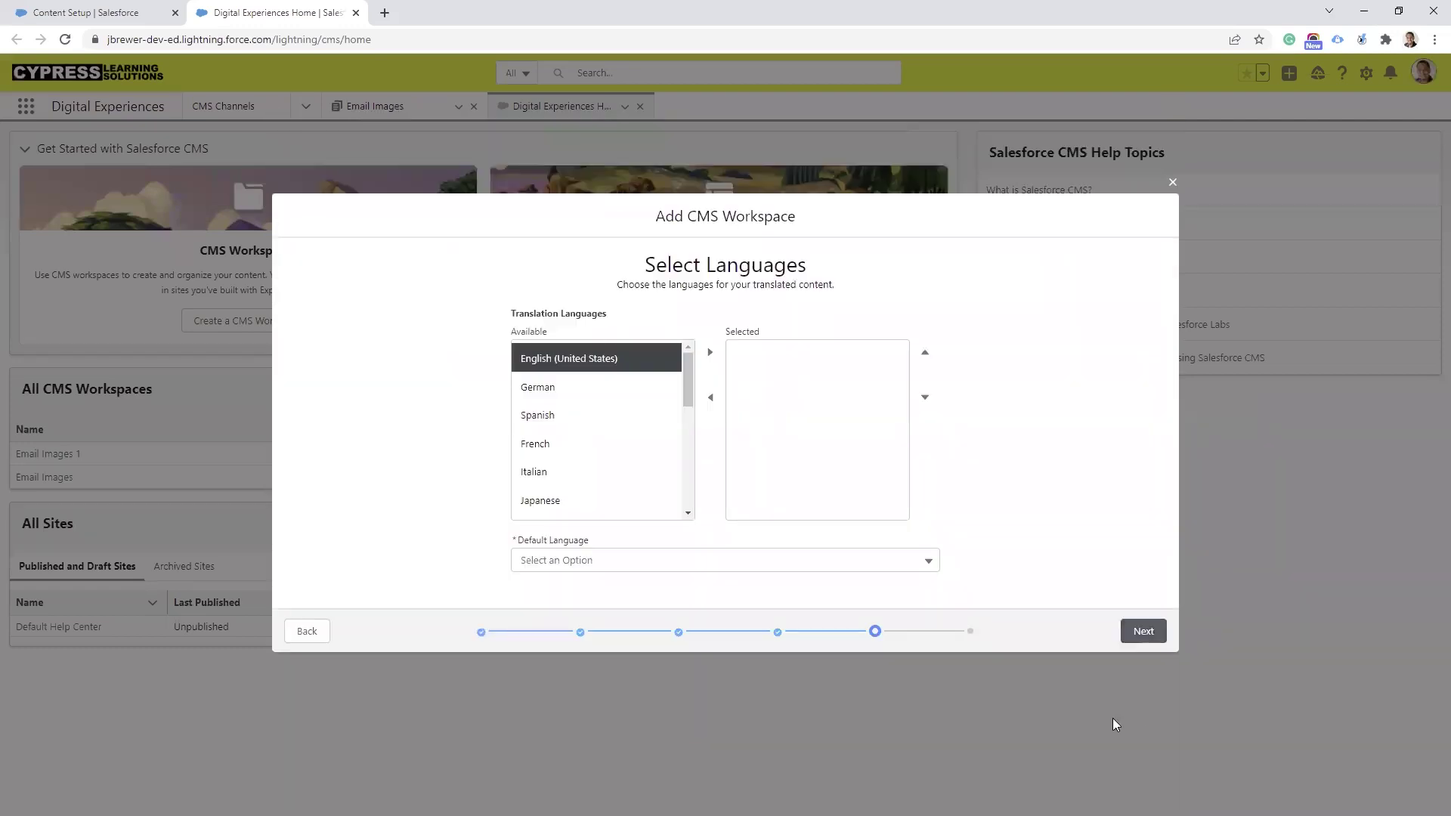
{"action": "left_click", "coordinate": [308, 631]}
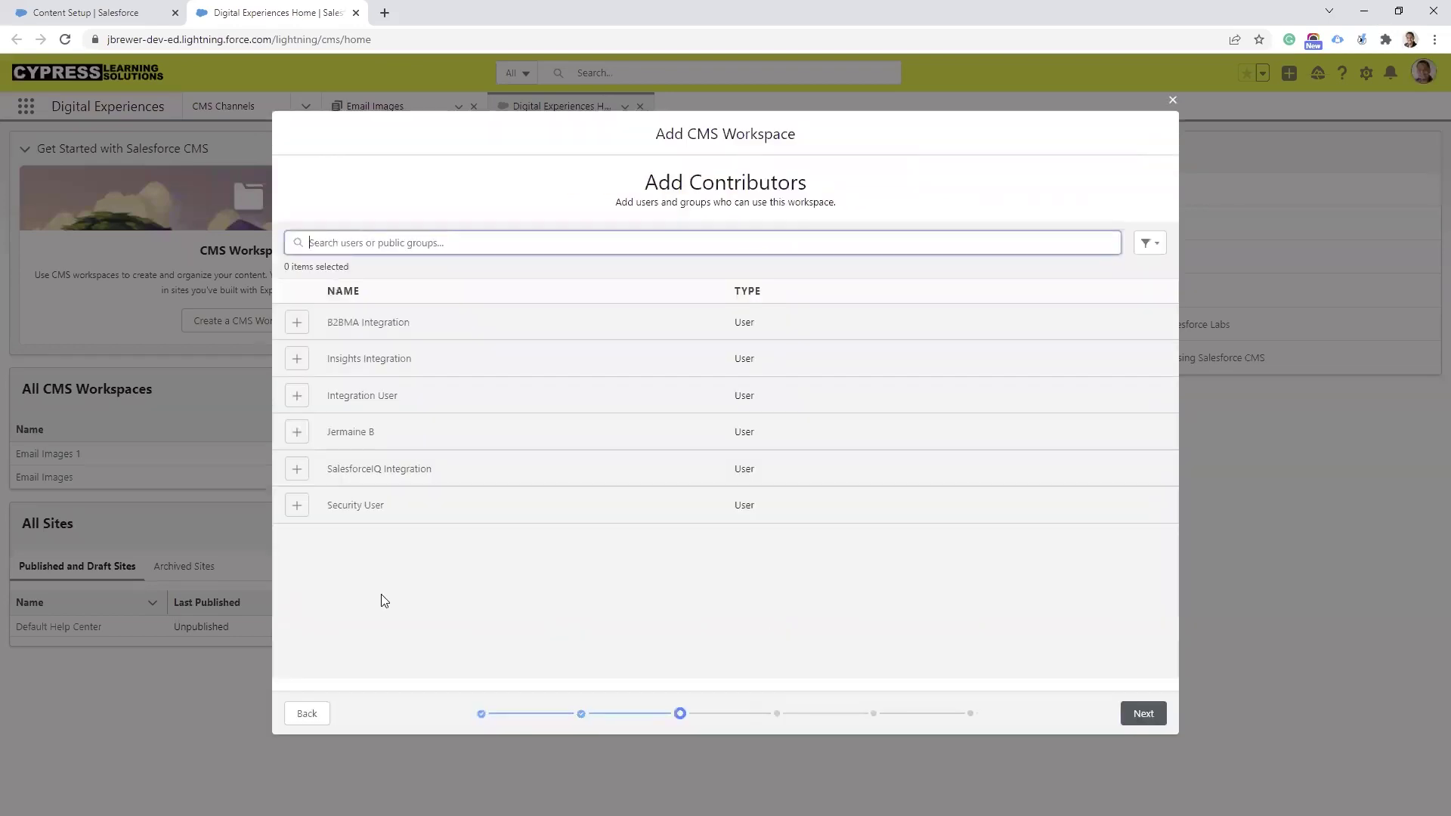
{"action": "left_click", "coordinate": [297, 432]}
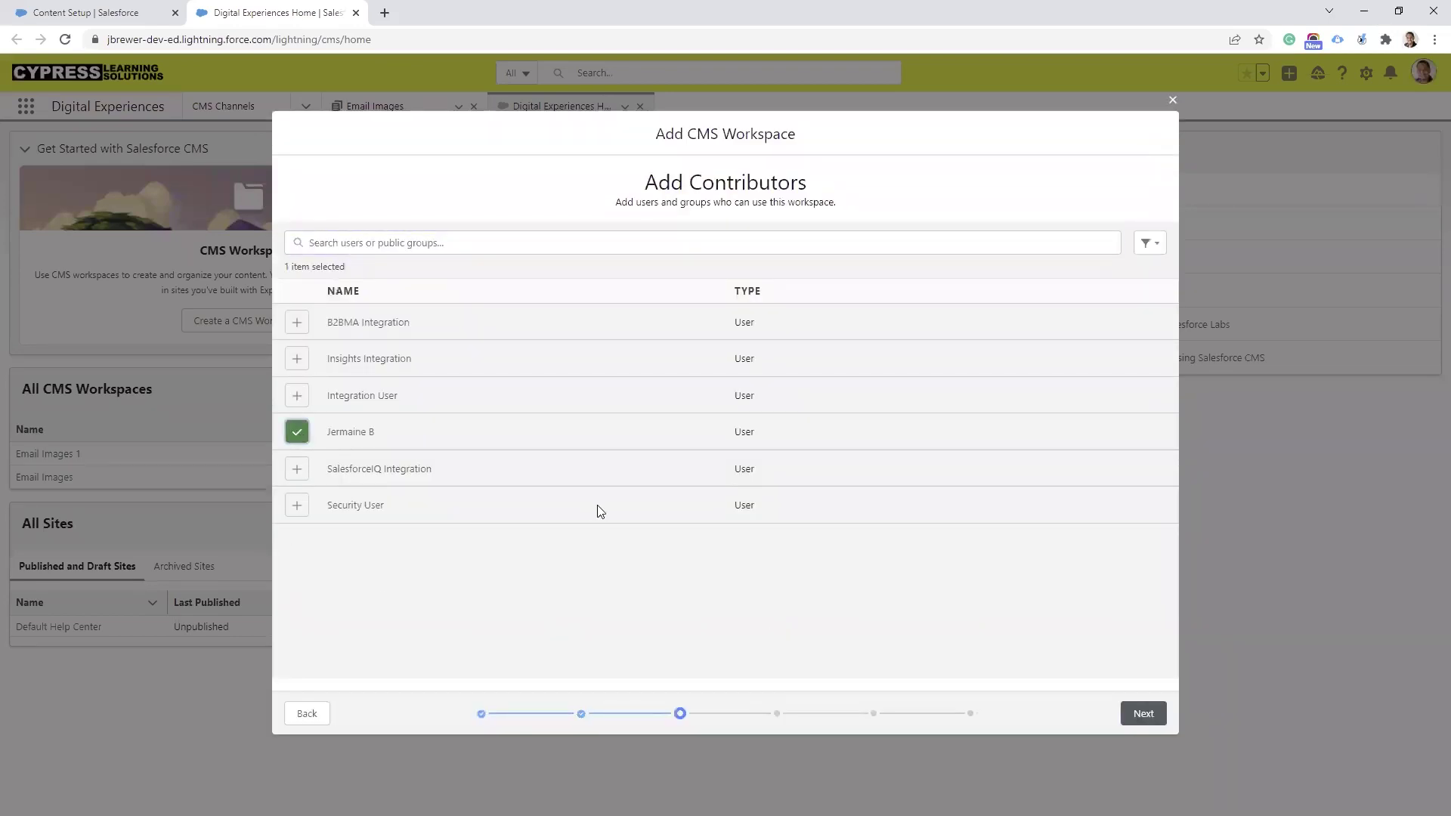
{"action": "left_click", "coordinate": [1149, 716]}
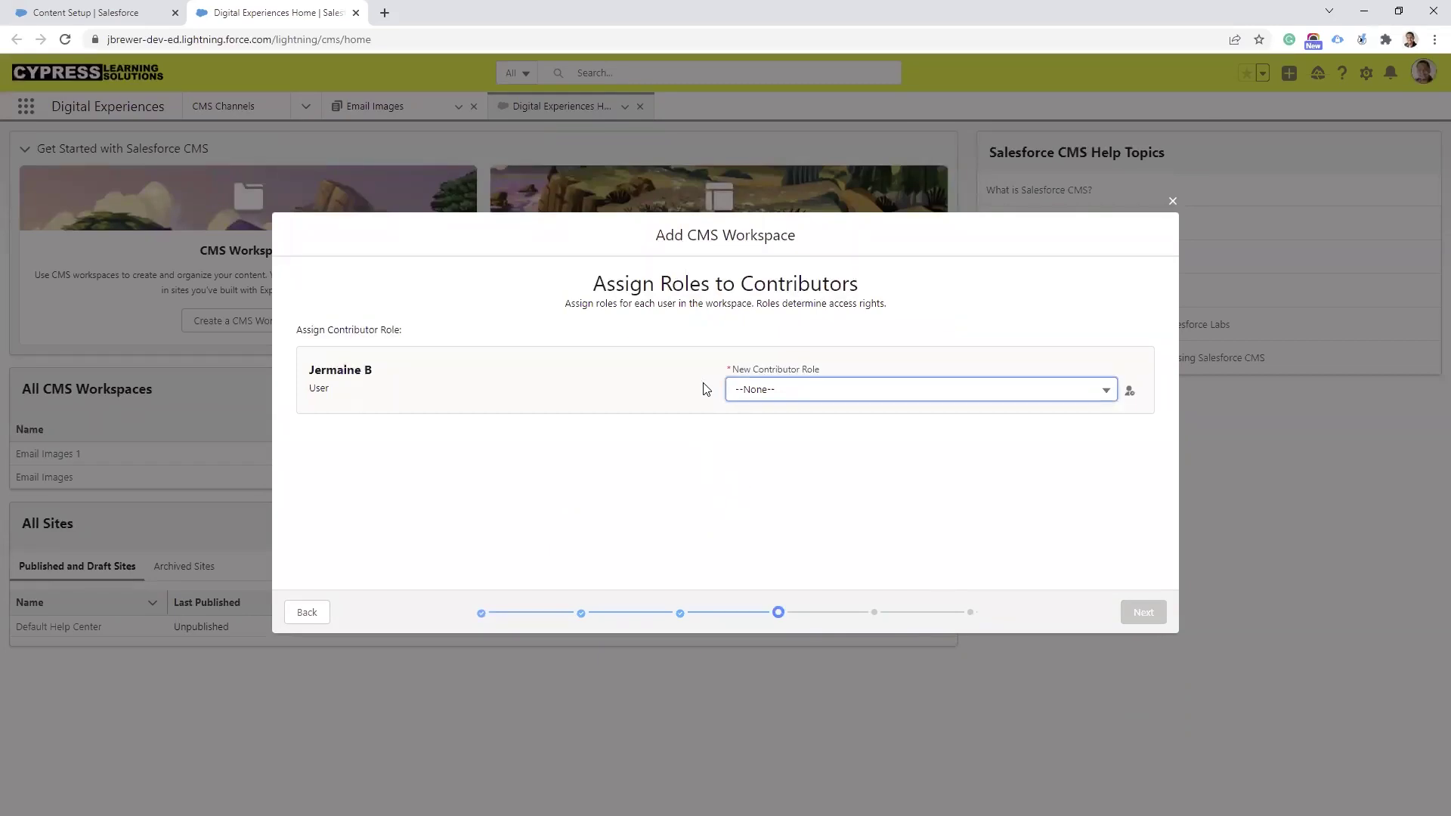
{"action": "left_click", "coordinate": [758, 393]}
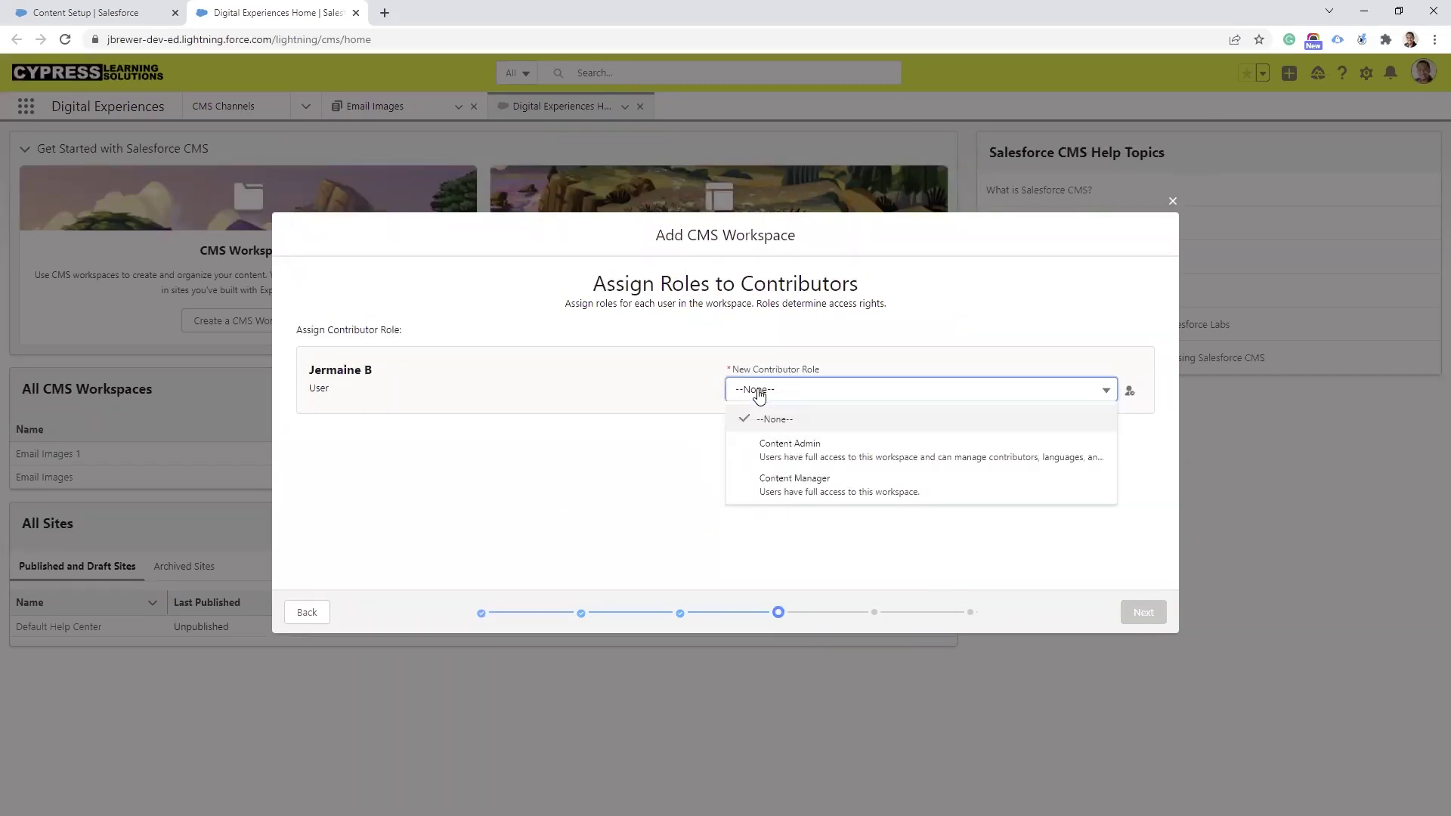
{"action": "left_click", "coordinate": [795, 457]}
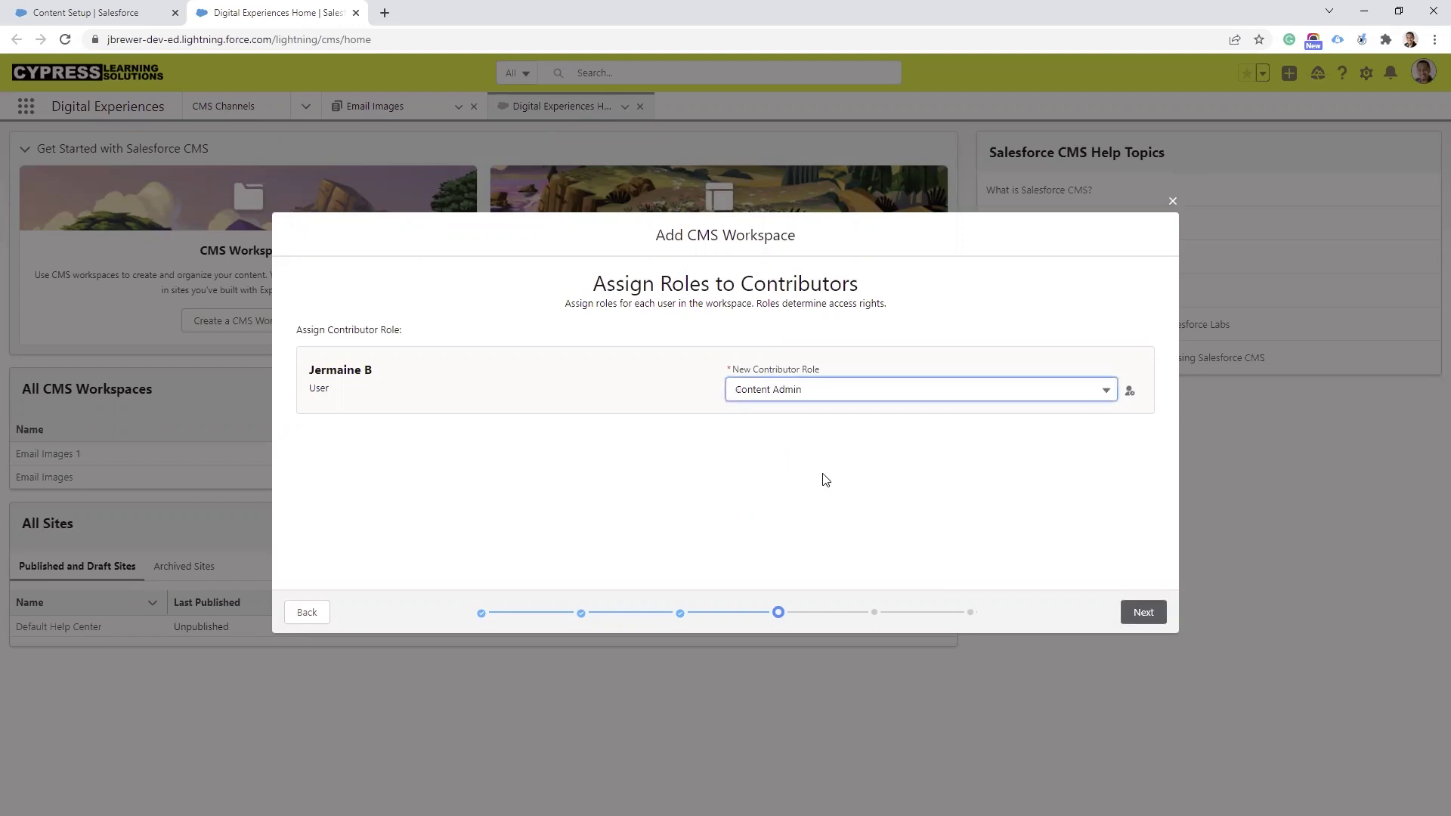
- Make English (United States) the workspace's language and default, then create the workspace
{"action": "left_click", "coordinate": [1143, 612]}
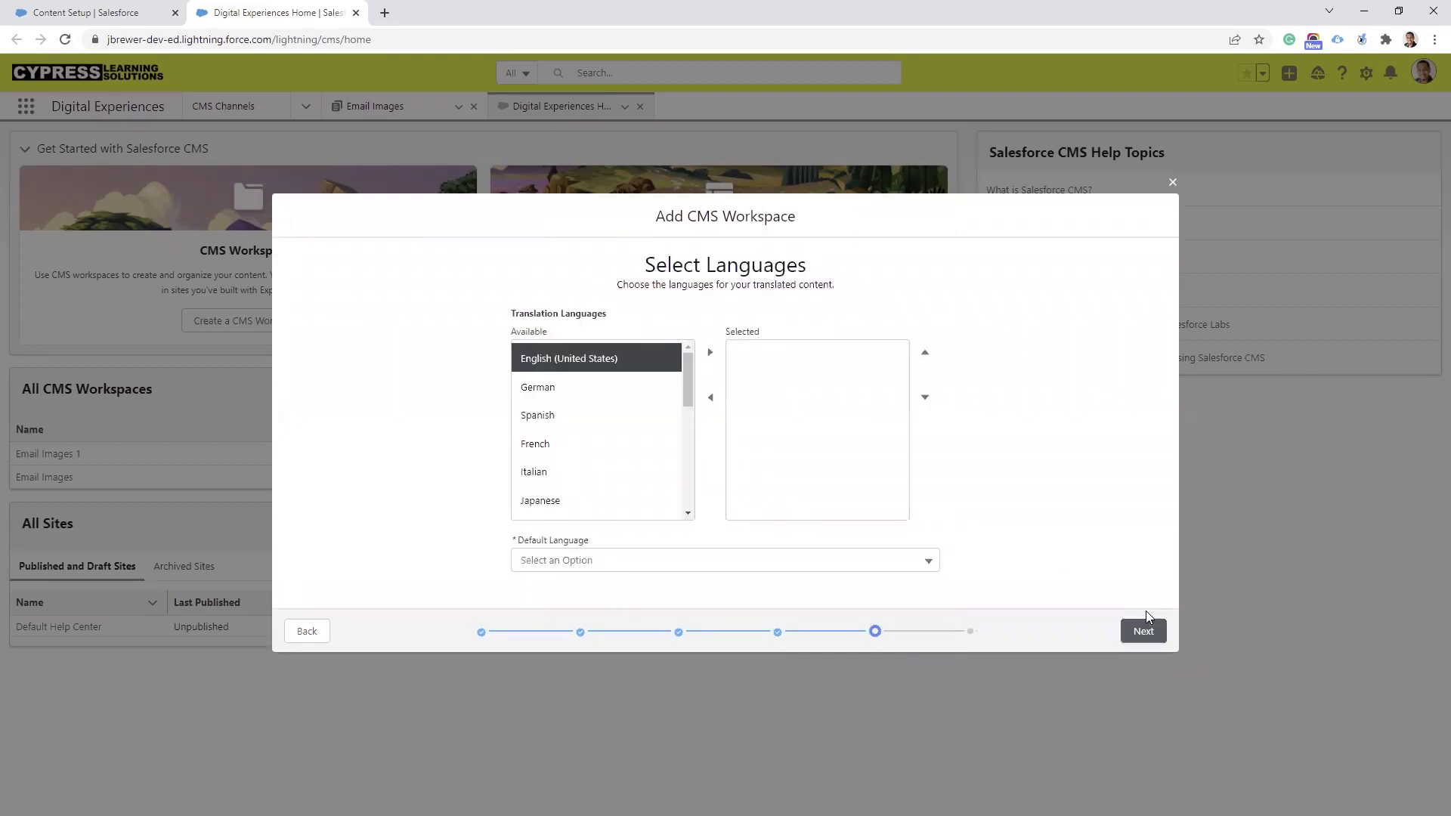
{"action": "left_click", "coordinate": [711, 352]}
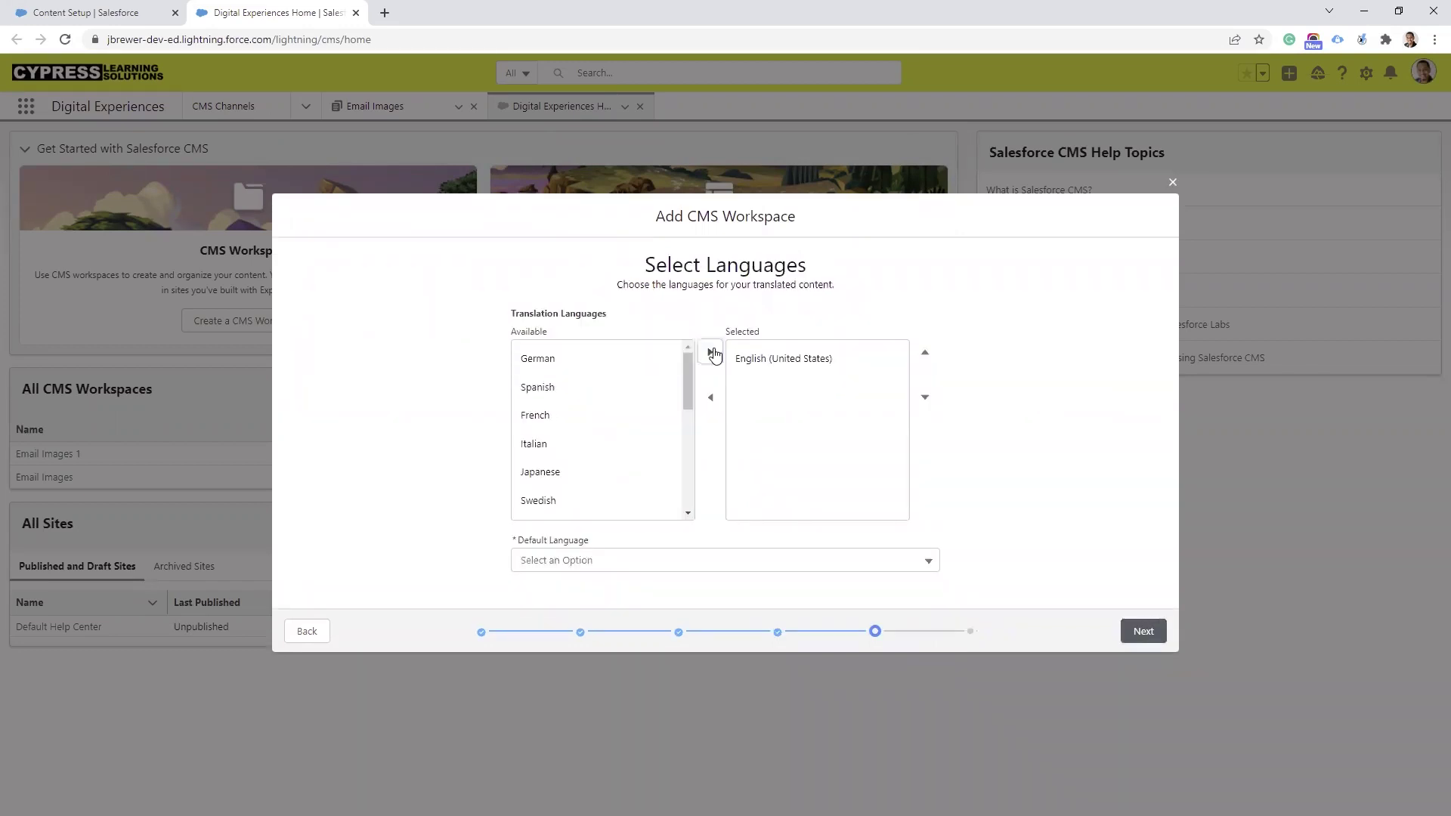
{"action": "left_click", "coordinate": [560, 559]}
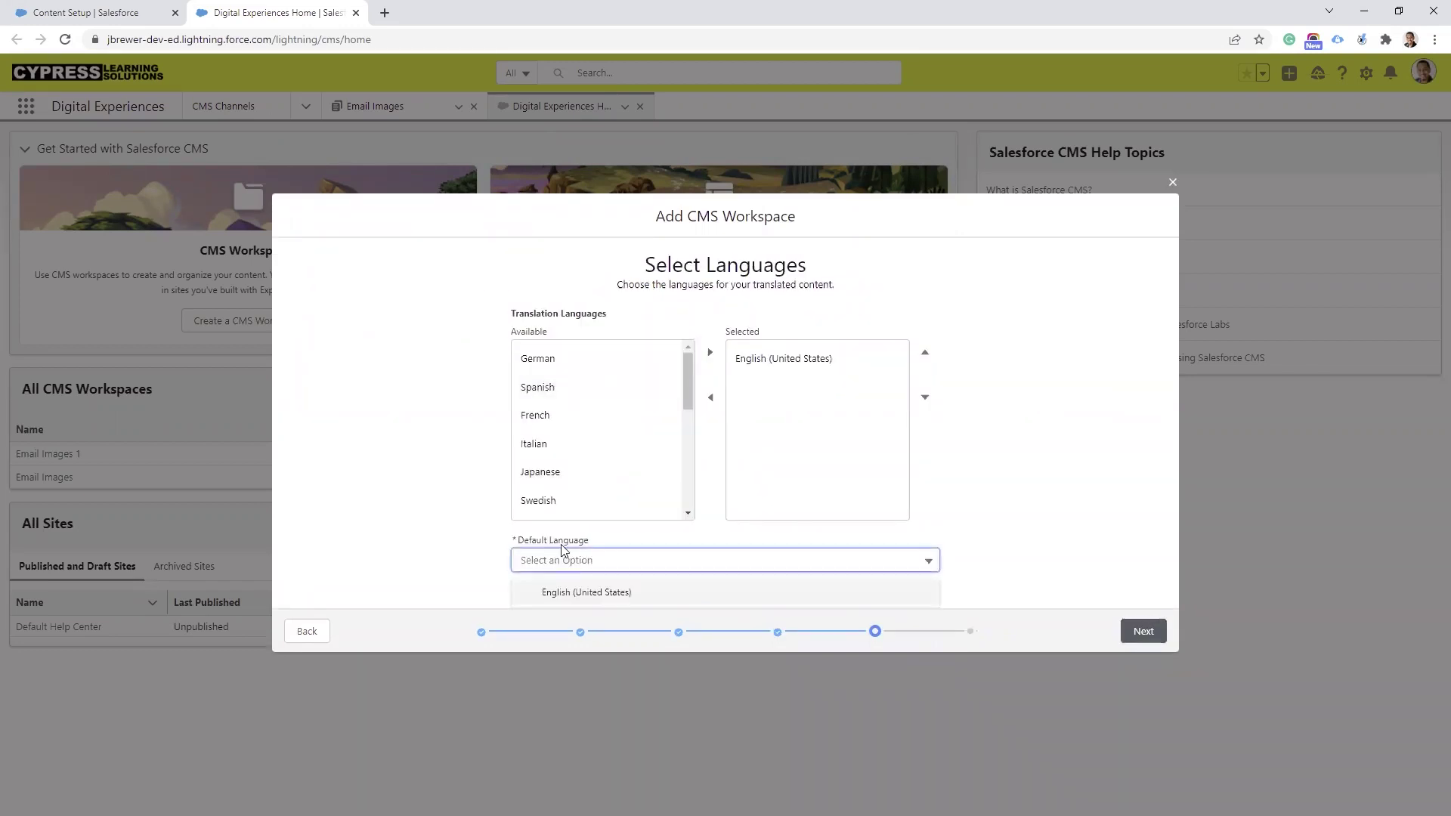
{"action": "left_click", "coordinate": [560, 594]}
{"action": "left_click", "coordinate": [1155, 633]}
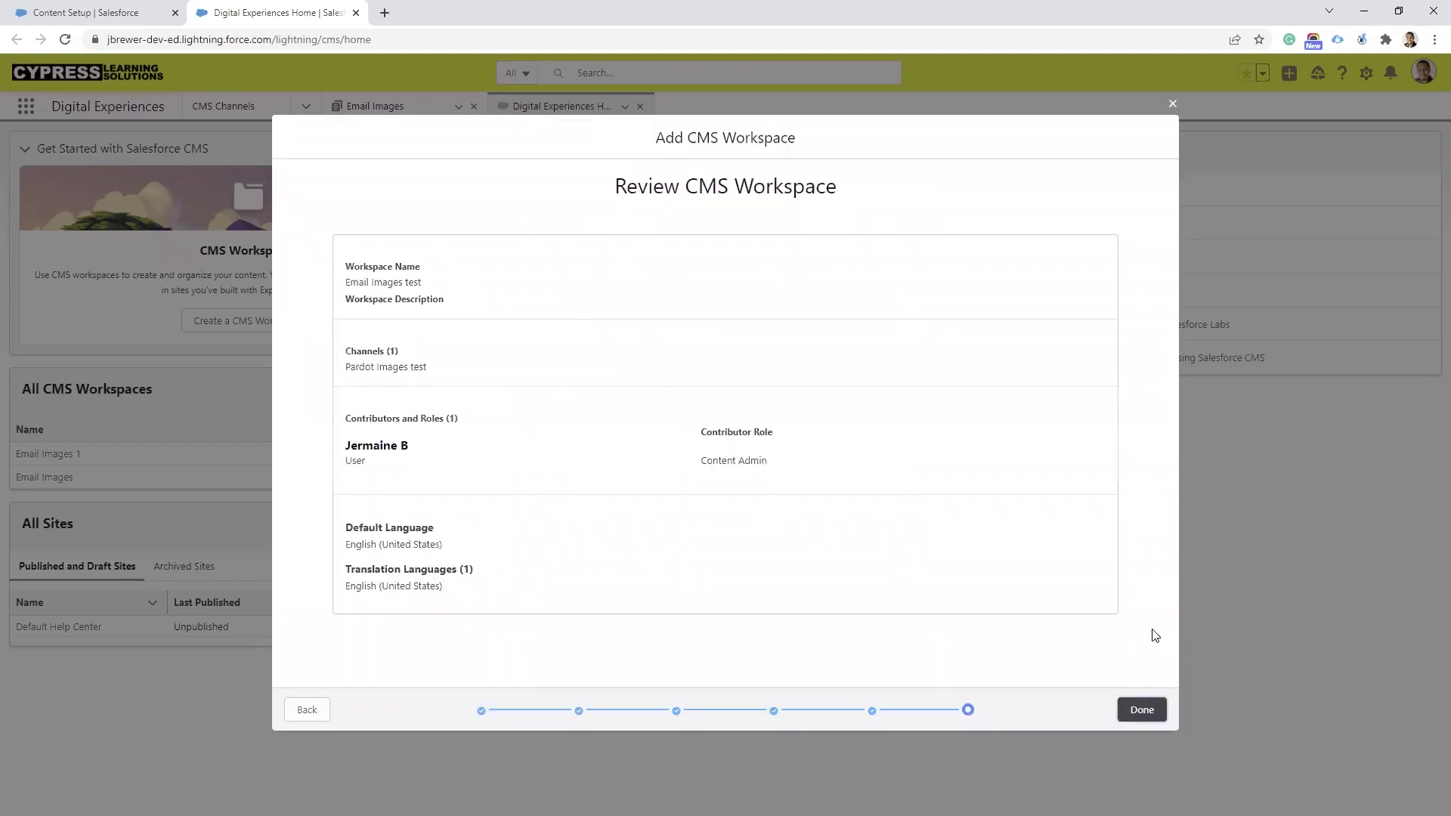
{"action": "left_click", "coordinate": [1139, 714]}
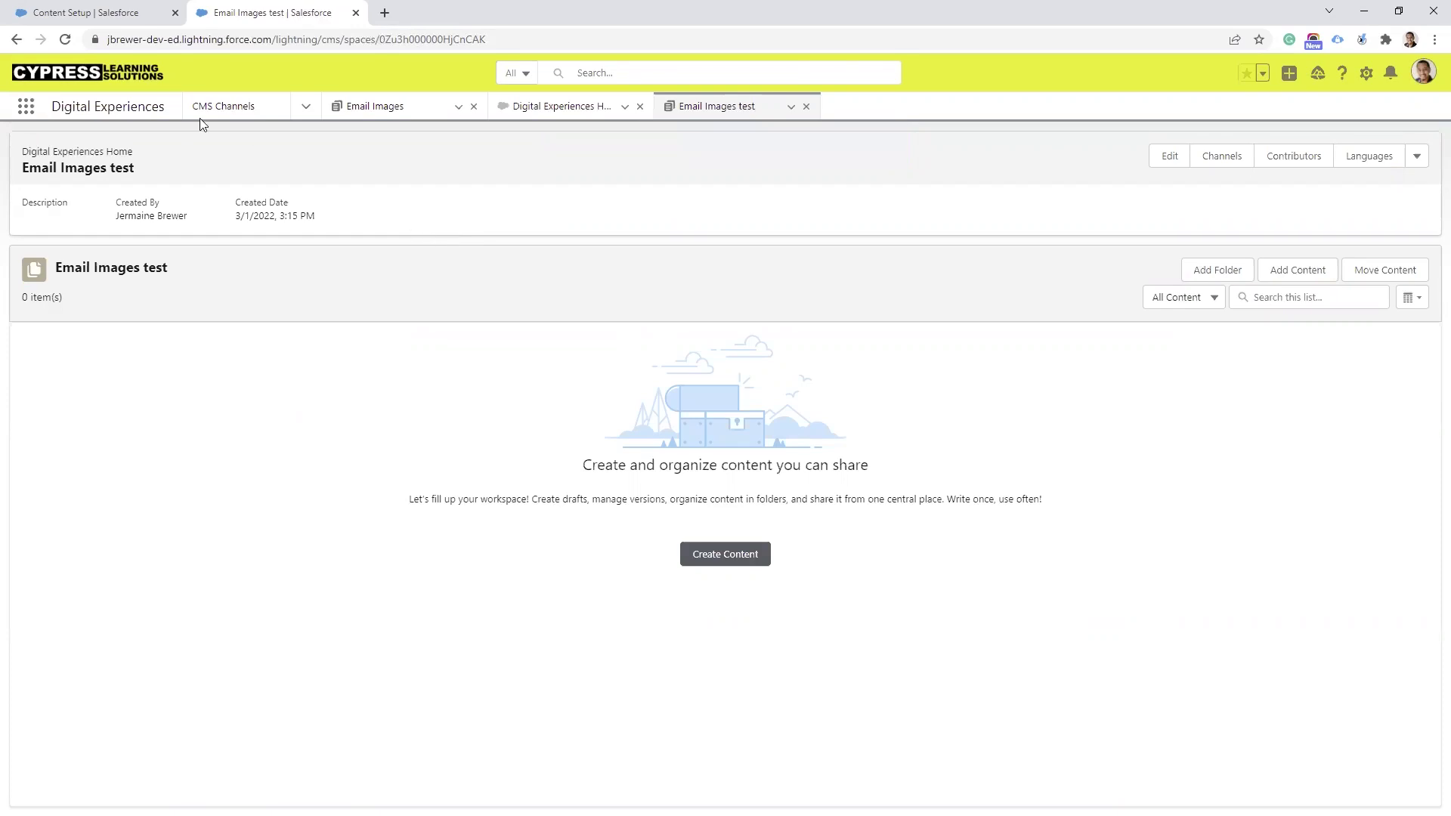
- Reload the page to load the Email Images test workspace and dismiss the welcome message
{"action": "left_click", "coordinate": [66, 39]}
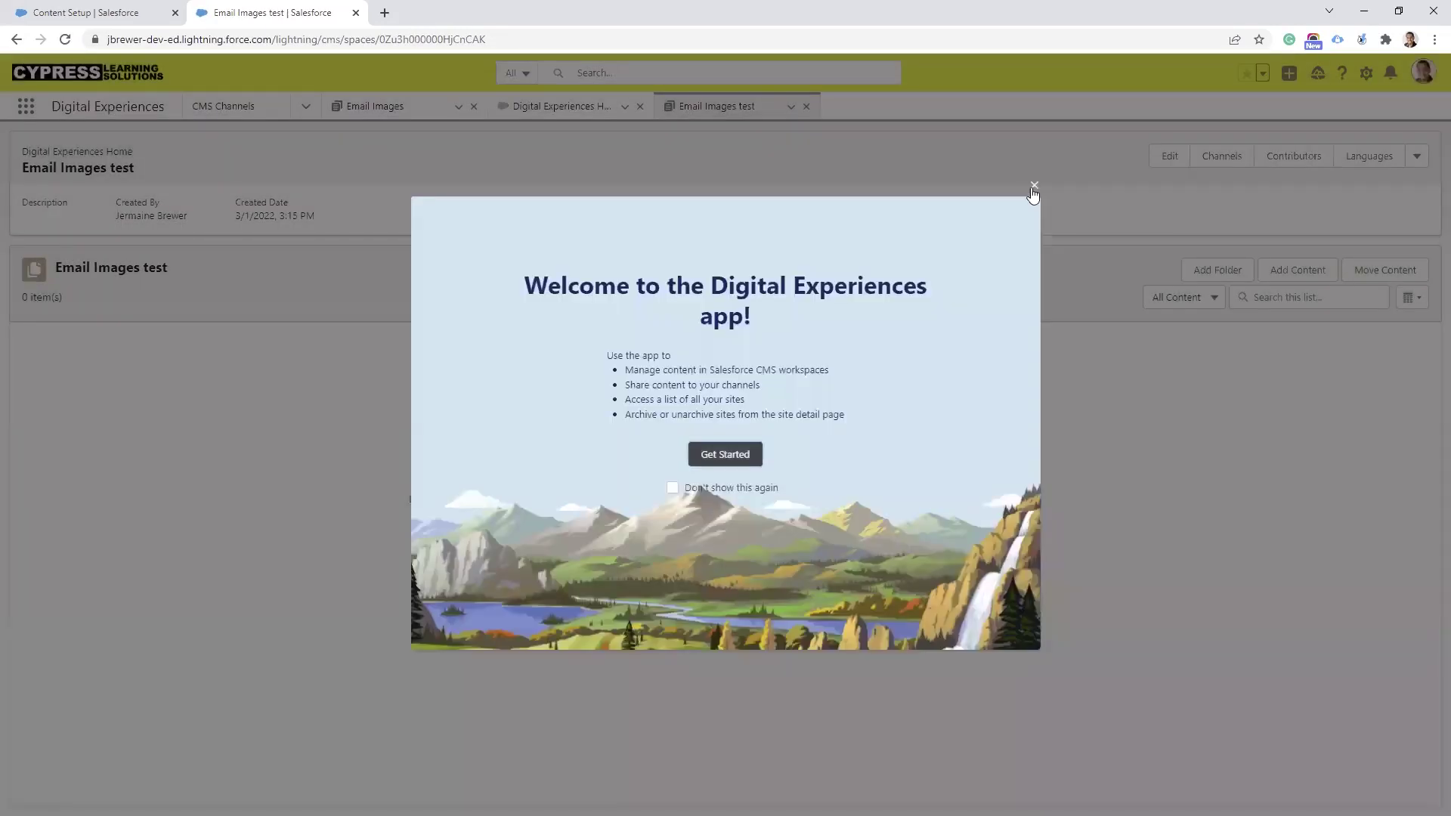
{"action": "left_click", "coordinate": [1033, 188]}
- Open the Edit settings of the Pardot Images test channel from the CMS Channels list
{"action": "left_click", "coordinate": [222, 105]}
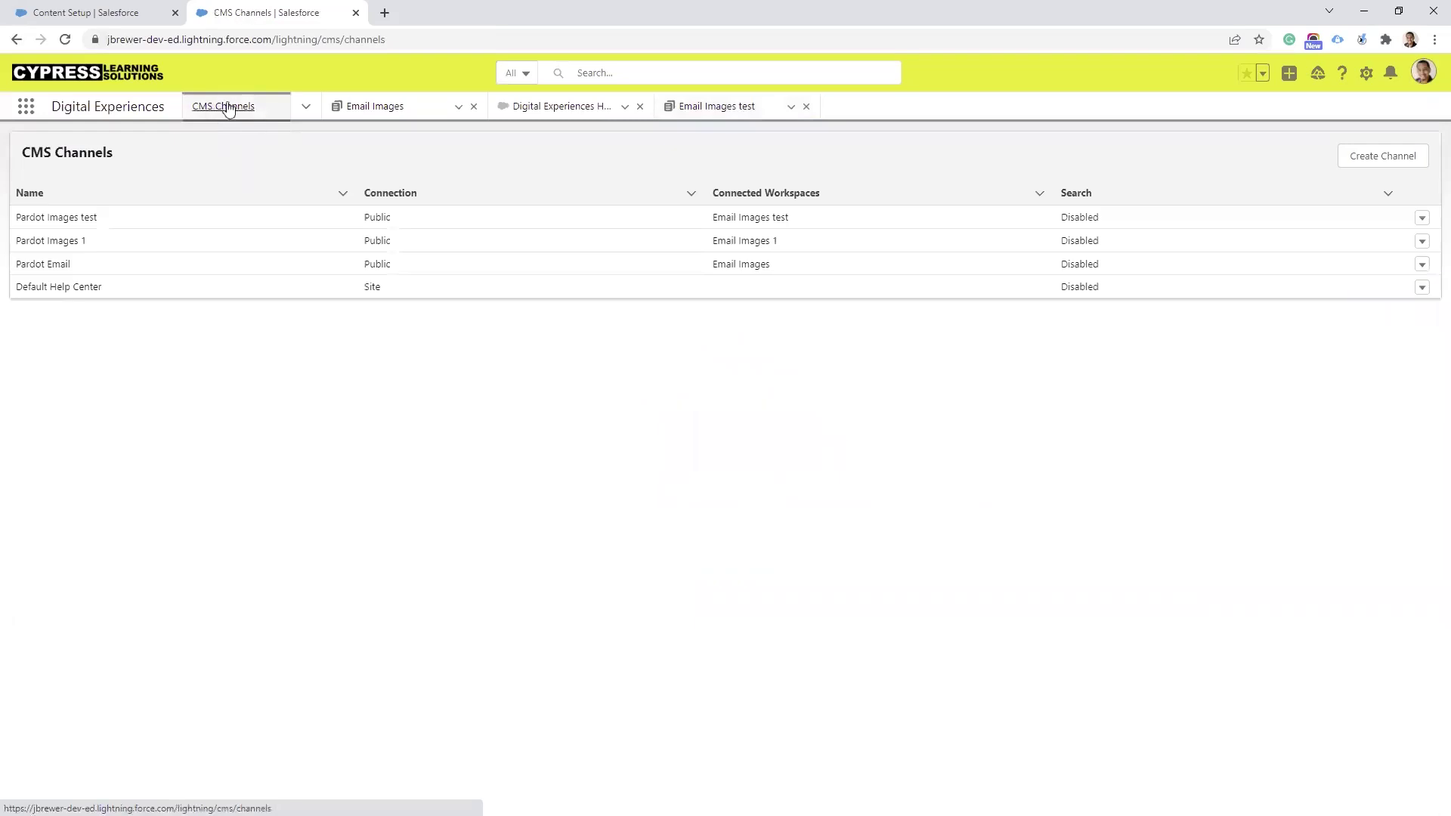
{"action": "left_click", "coordinate": [308, 107]}
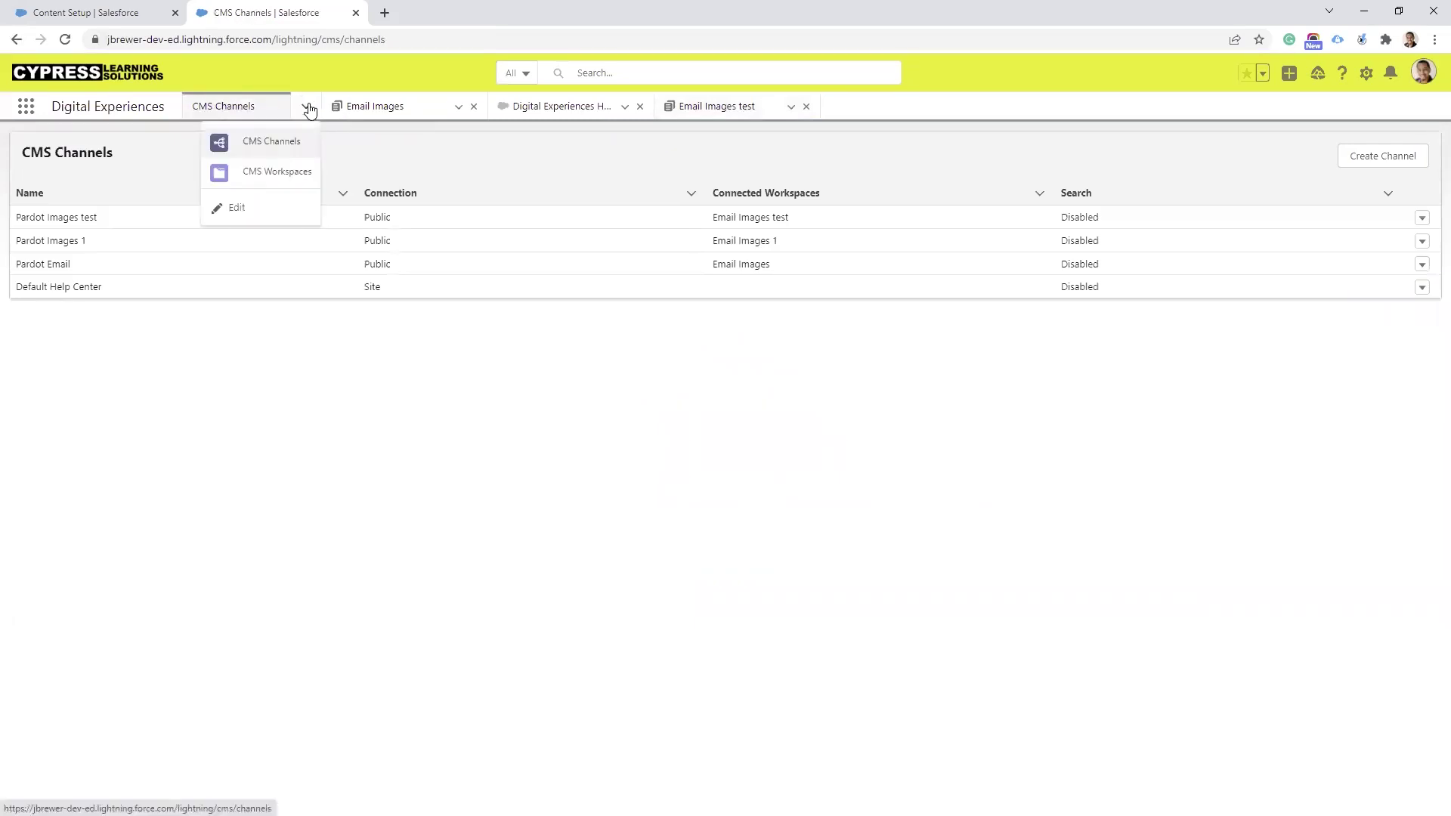
{"action": "left_click", "coordinate": [274, 147]}
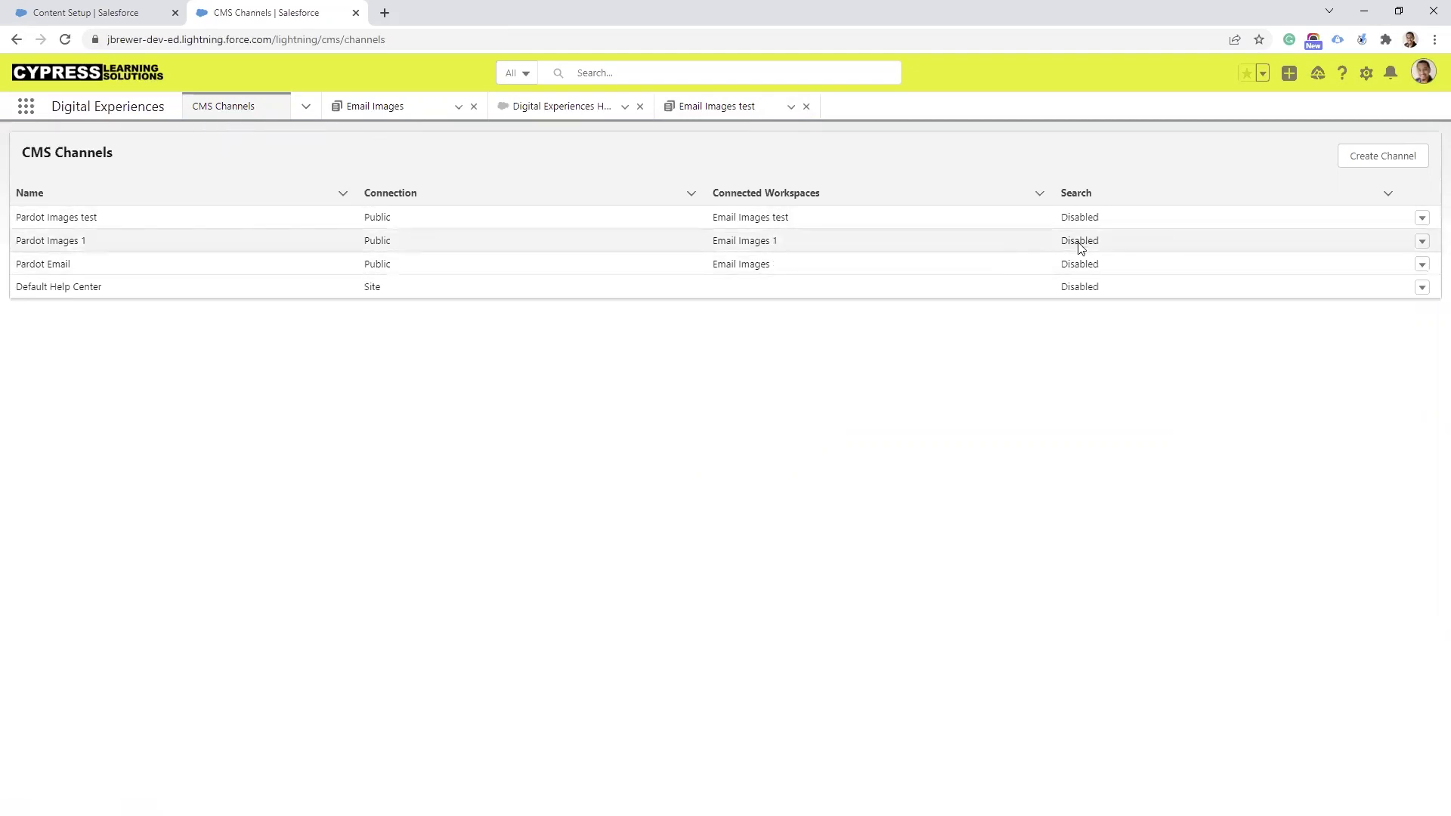
{"action": "left_click", "coordinate": [1421, 221]}
{"action": "left_click", "coordinate": [1397, 240]}
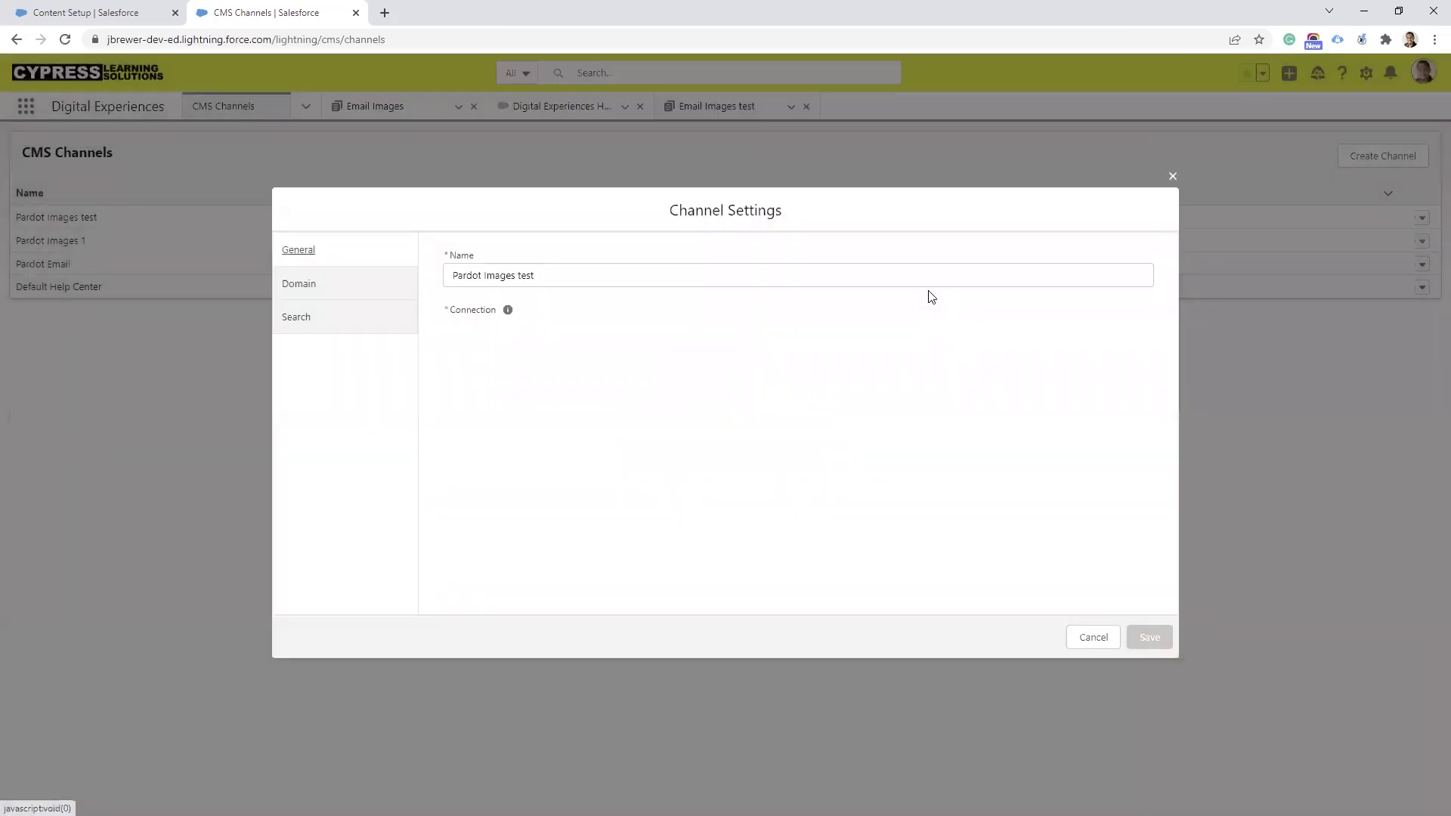
- Enable a domain for Pardot Images test, choose the org's CDN domain, and save
{"action": "left_click", "coordinate": [302, 283]}
{"action": "left_click", "coordinate": [544, 302]}
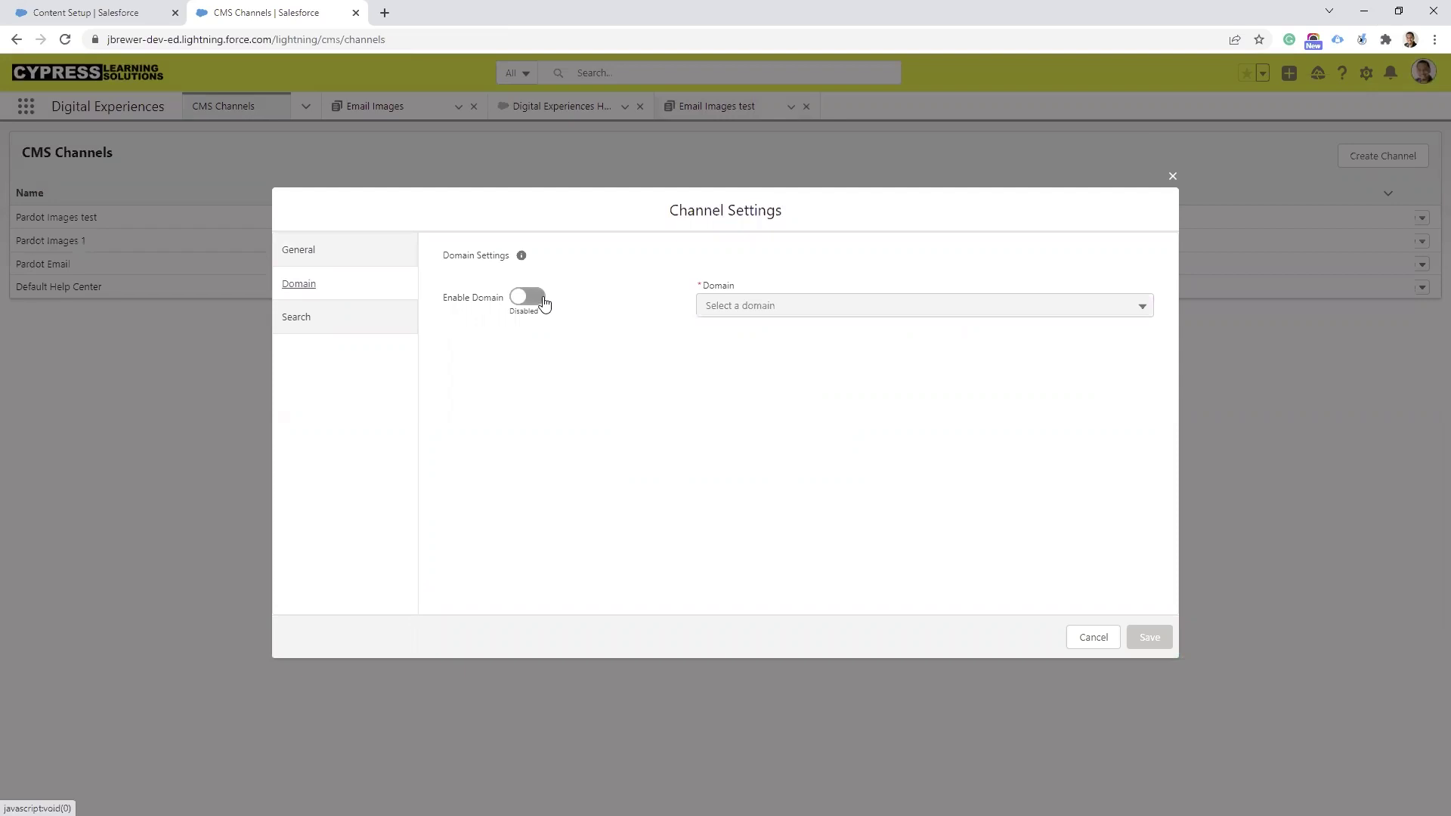
{"action": "left_click", "coordinate": [771, 306]}
{"action": "left_click", "coordinate": [762, 337]}
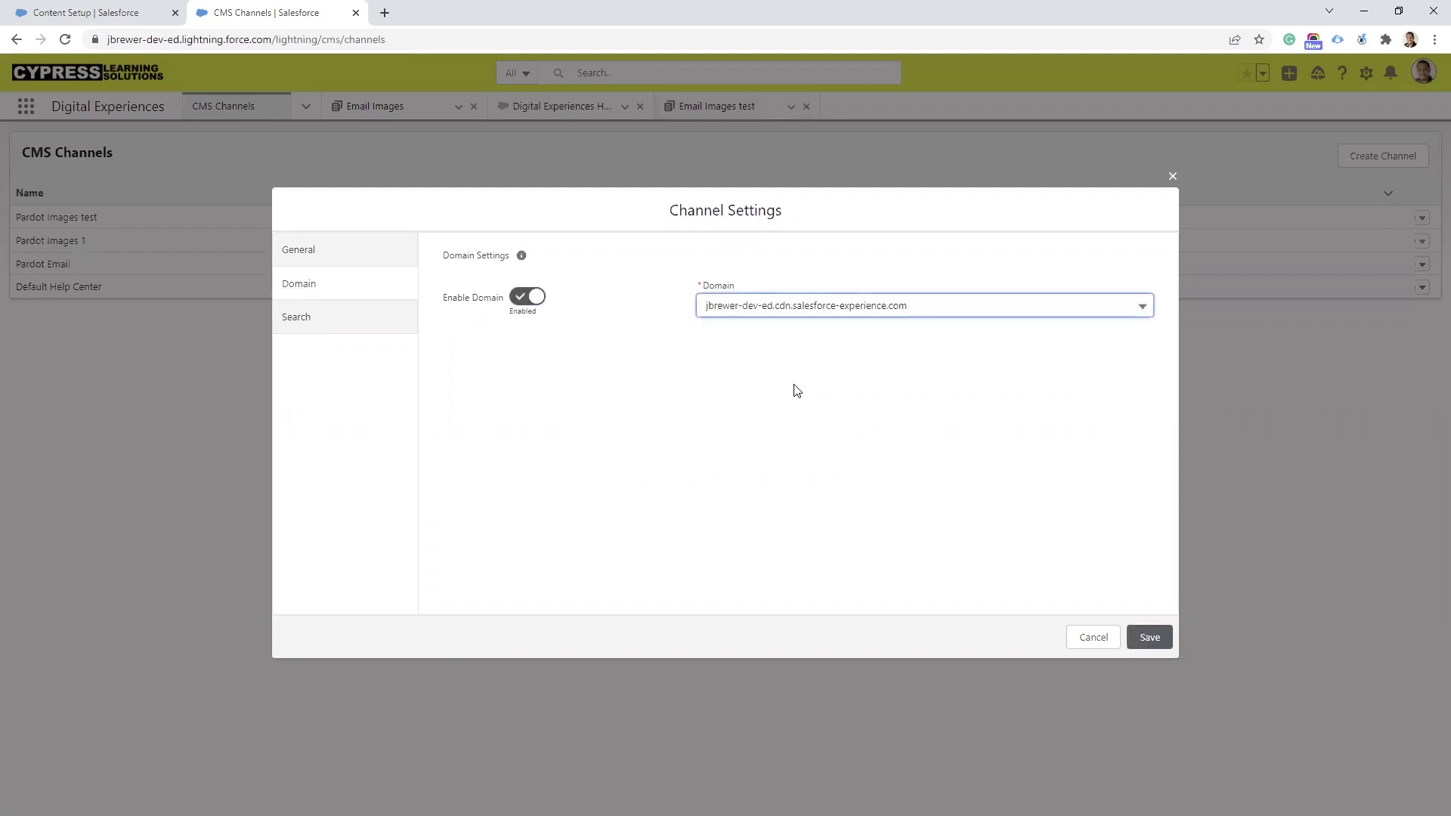
{"action": "left_click", "coordinate": [1148, 638]}
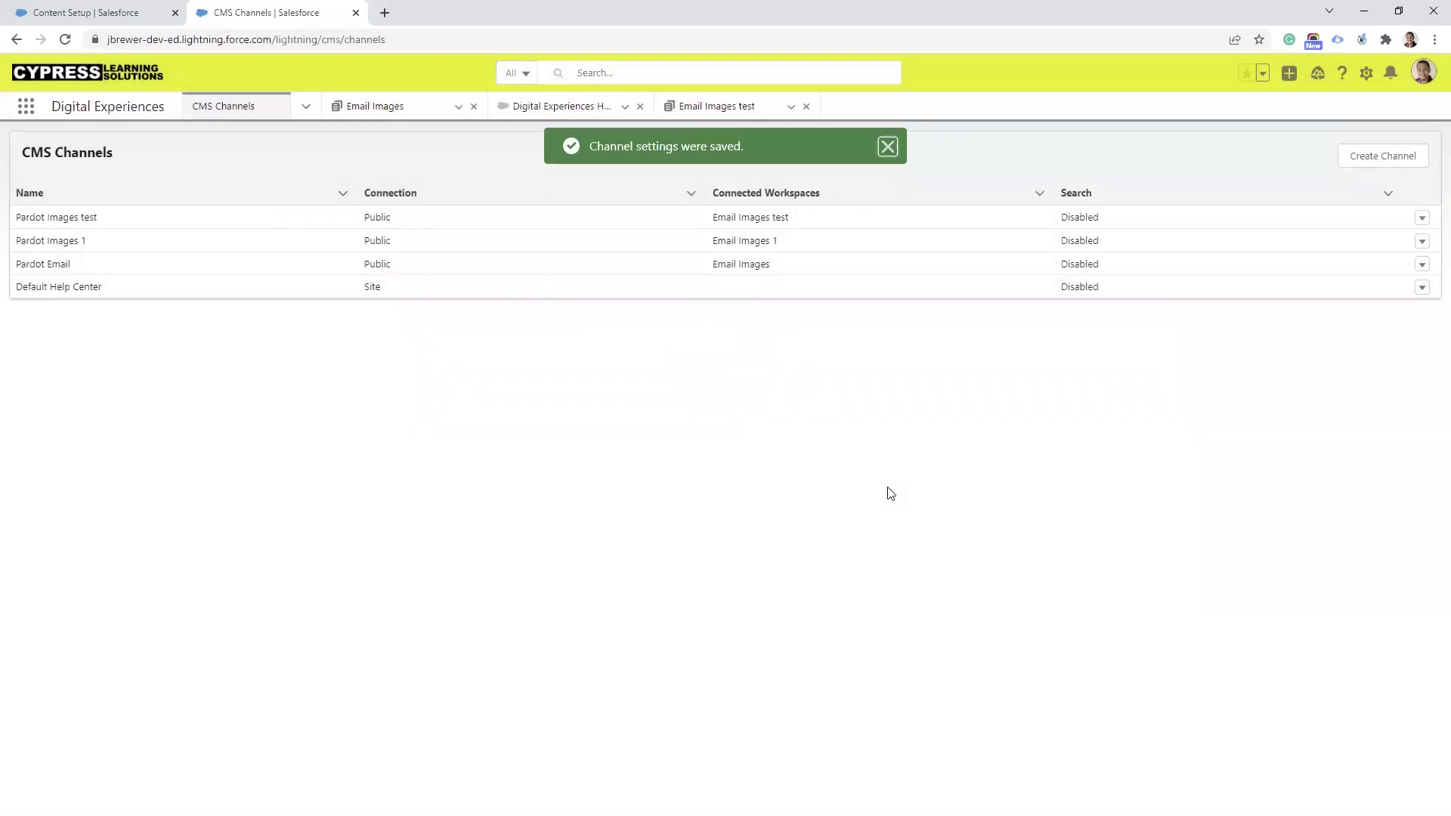
- Close the CMS Channels tab and save Pardot Email as the channel for Pardot content
{"action": "left_click", "coordinate": [355, 13]}
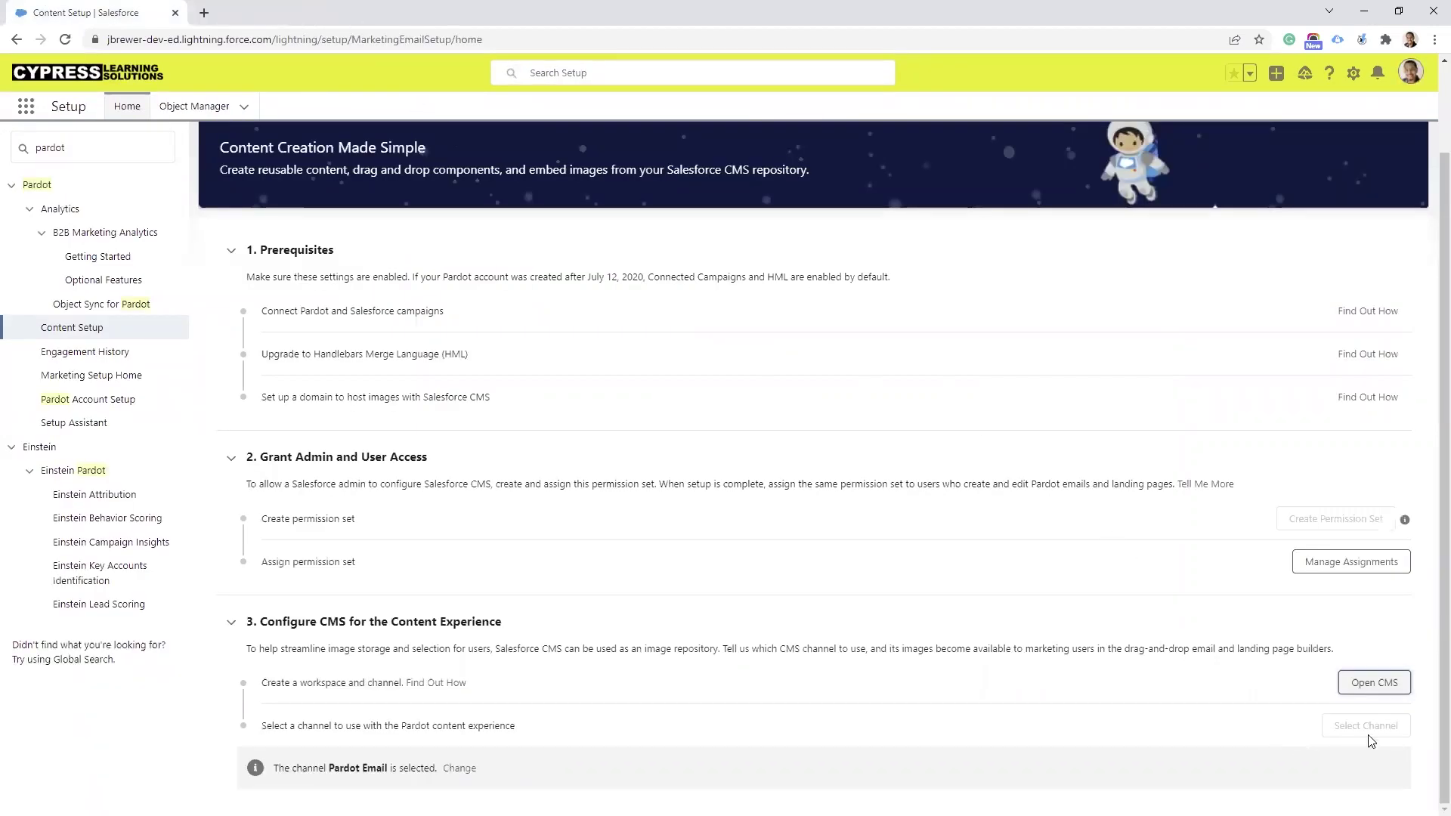
{"action": "left_click", "coordinate": [459, 768]}
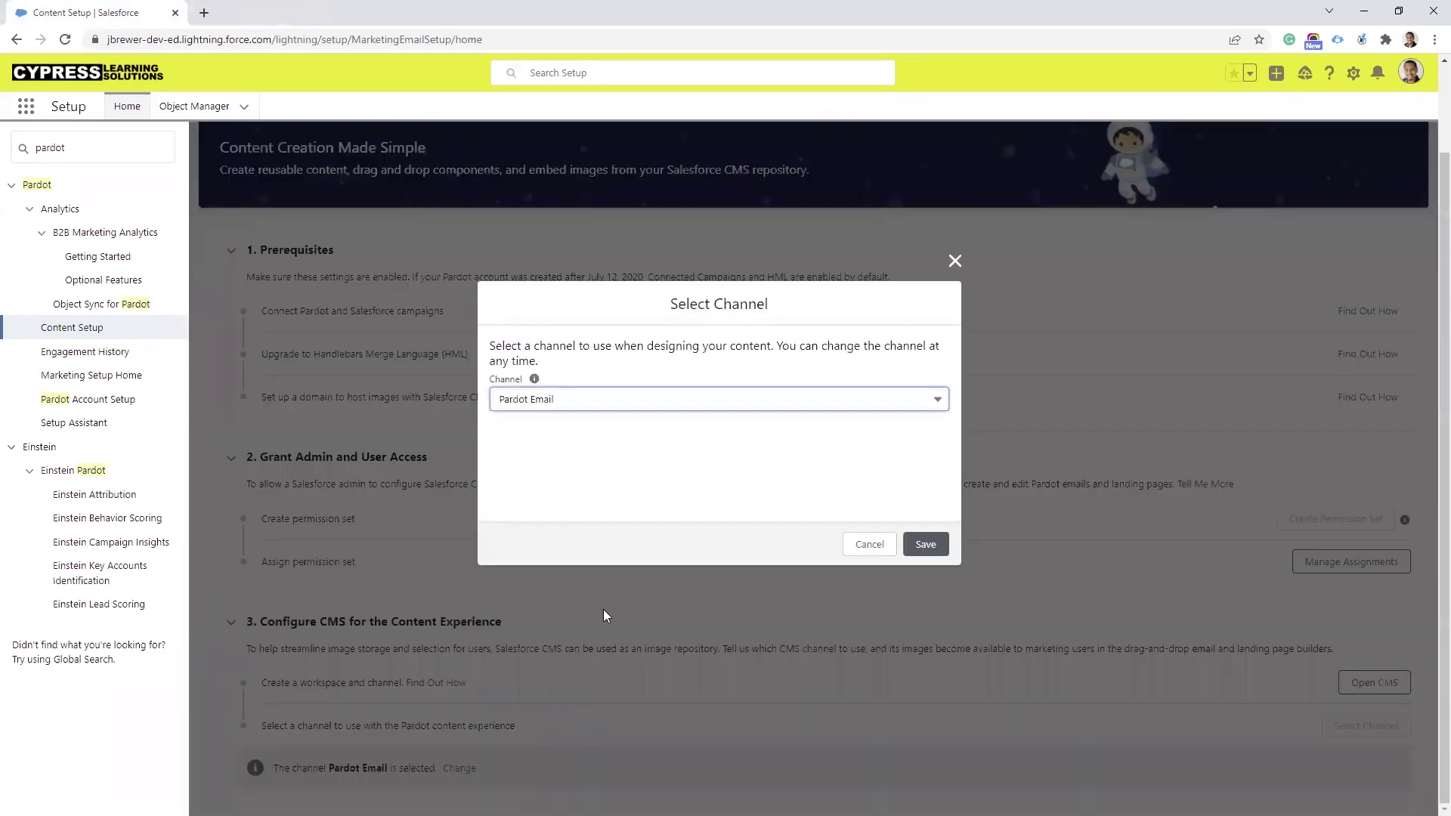
{"action": "left_click", "coordinate": [563, 401]}
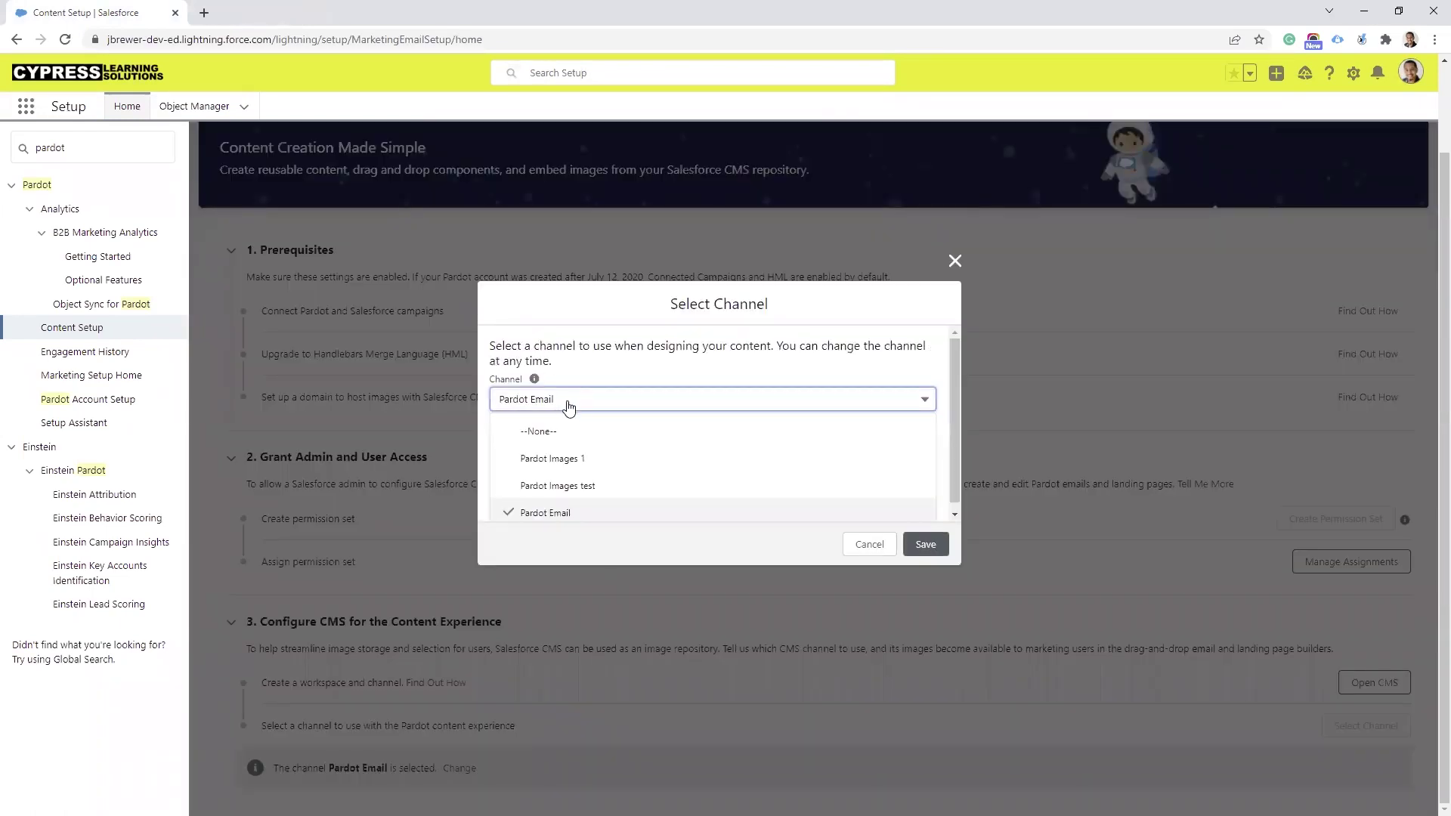
{"action": "left_click", "coordinate": [570, 486]}
{"action": "left_click", "coordinate": [626, 403]}
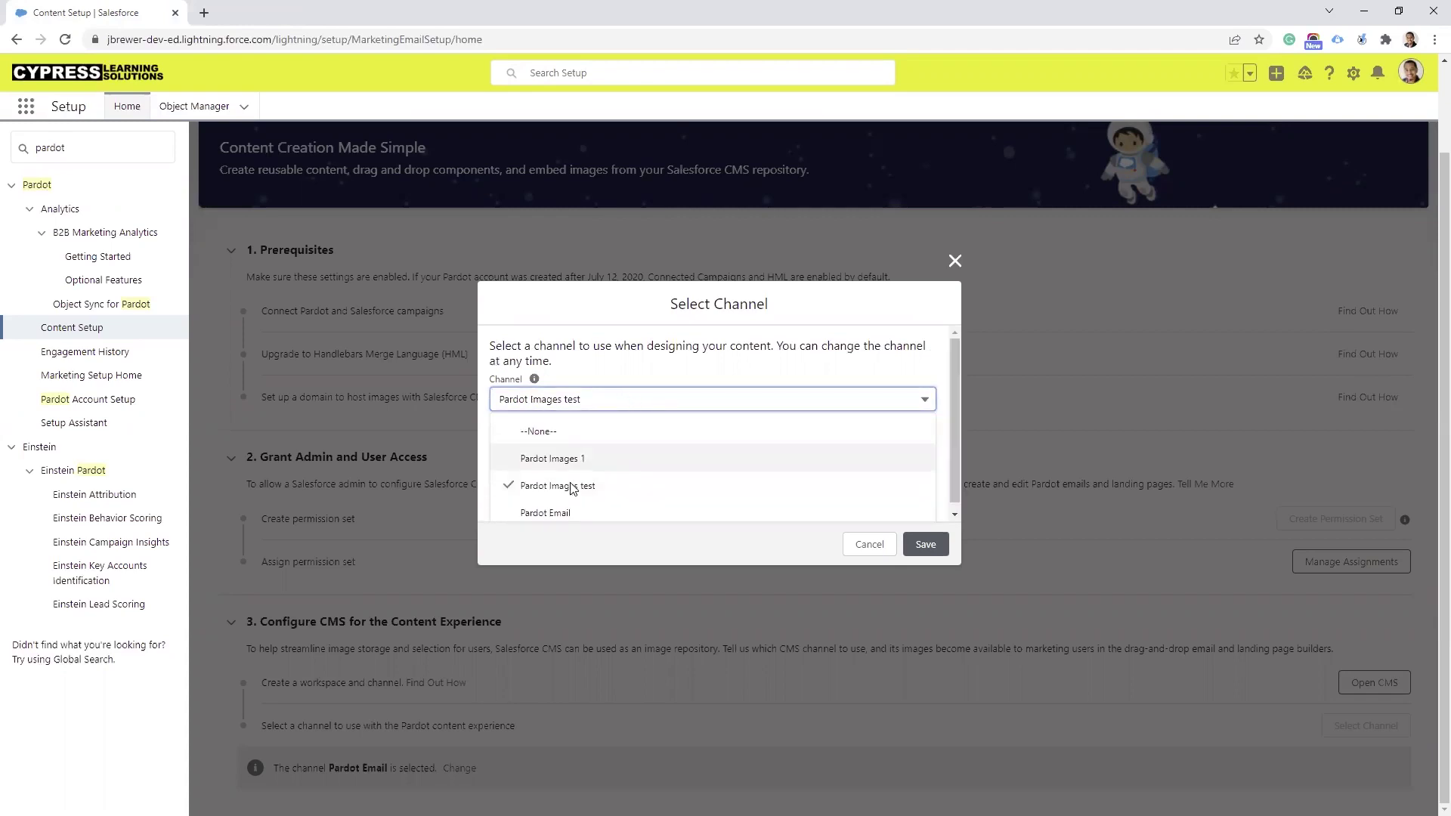
{"action": "left_click", "coordinate": [562, 513]}
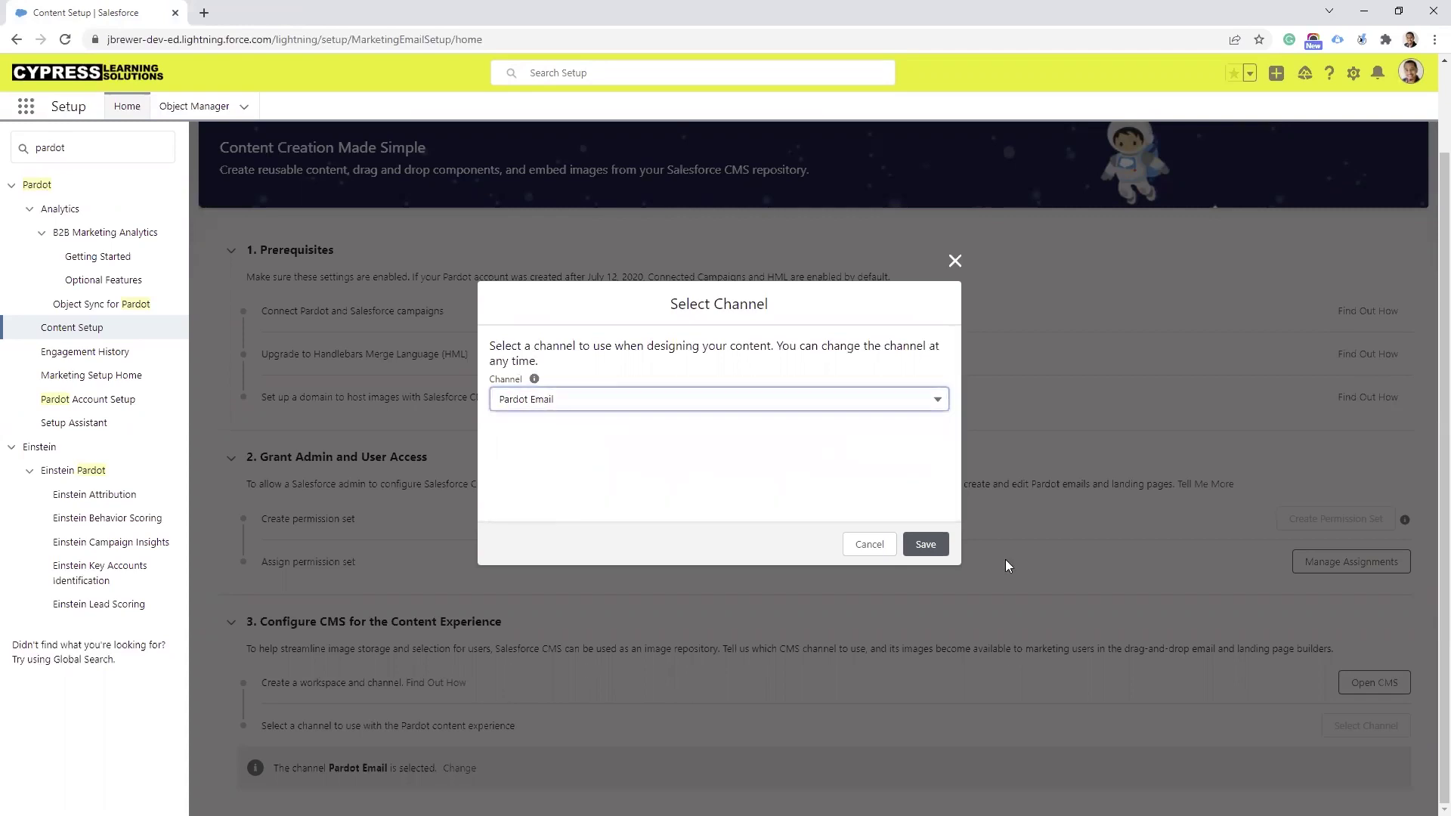
{"action": "left_click", "coordinate": [928, 544]}
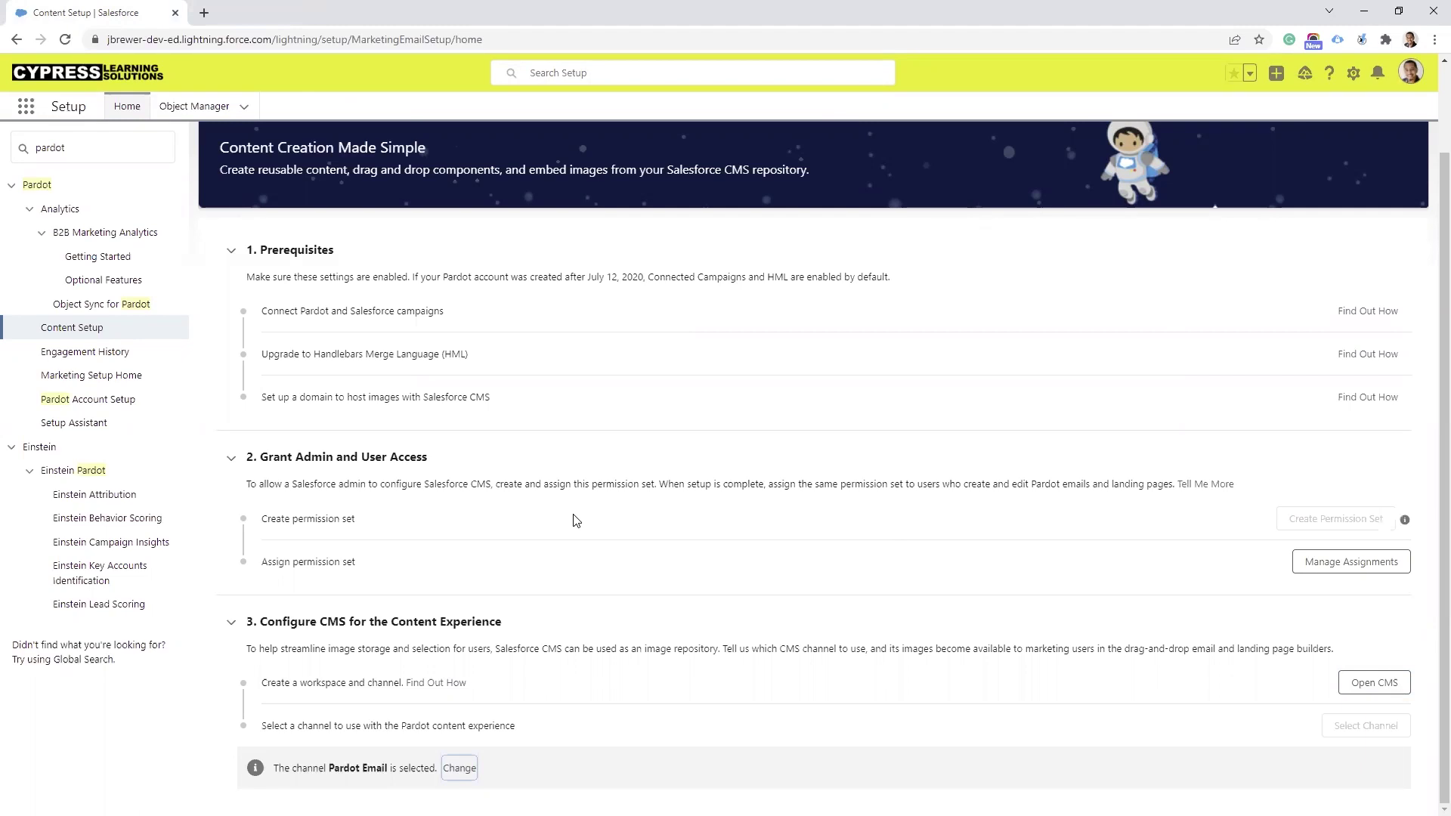
- Find App Manager via Quick Find and open the Pardot B2B Marketing app for editing
{"action": "left_click", "coordinate": [45, 151]}
{"action": "double_click", "coordinate": [45, 151]}
{"action": "key", "text": "BackSpace"}
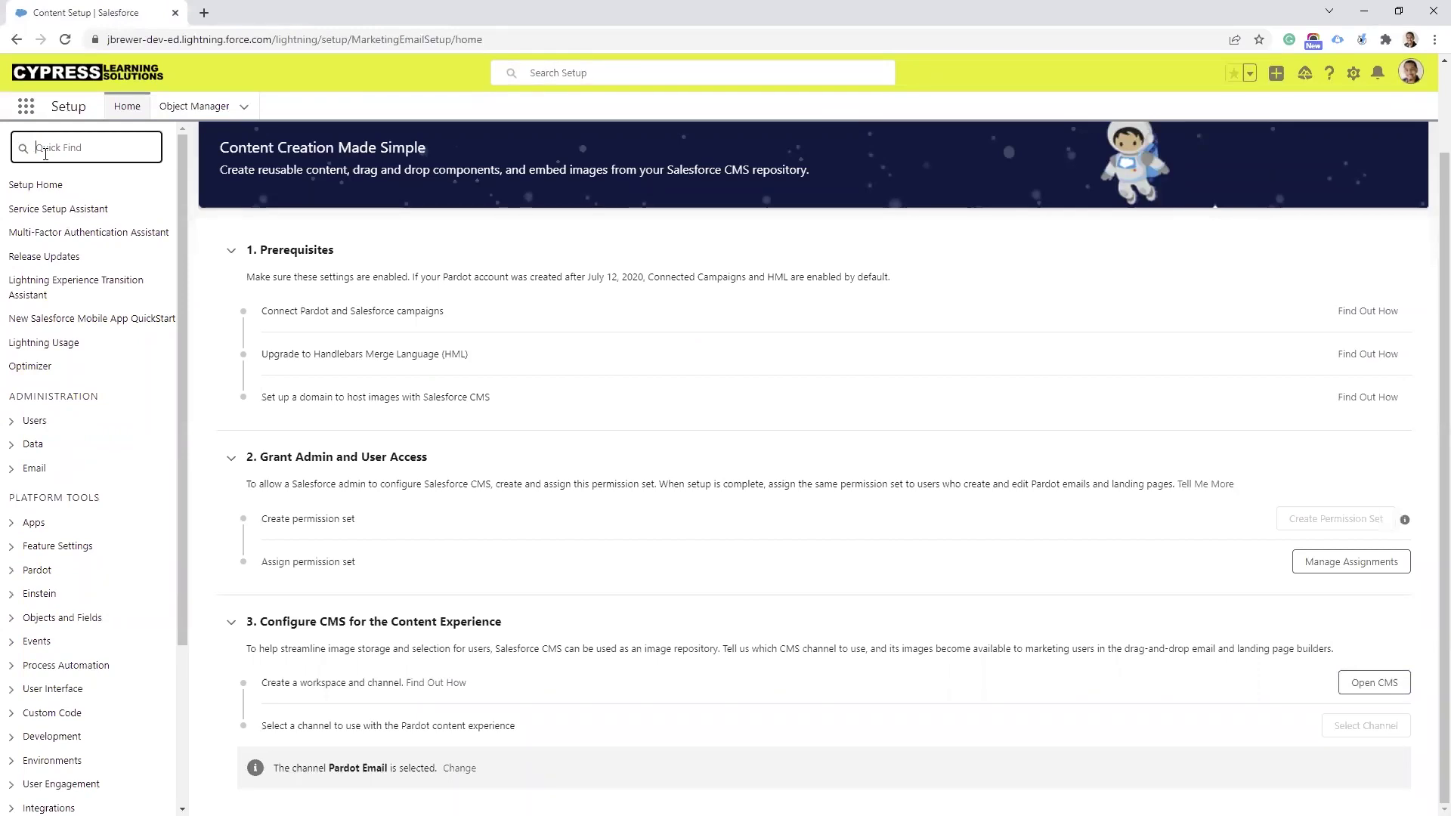
{"action": "type", "text": "app manager"}
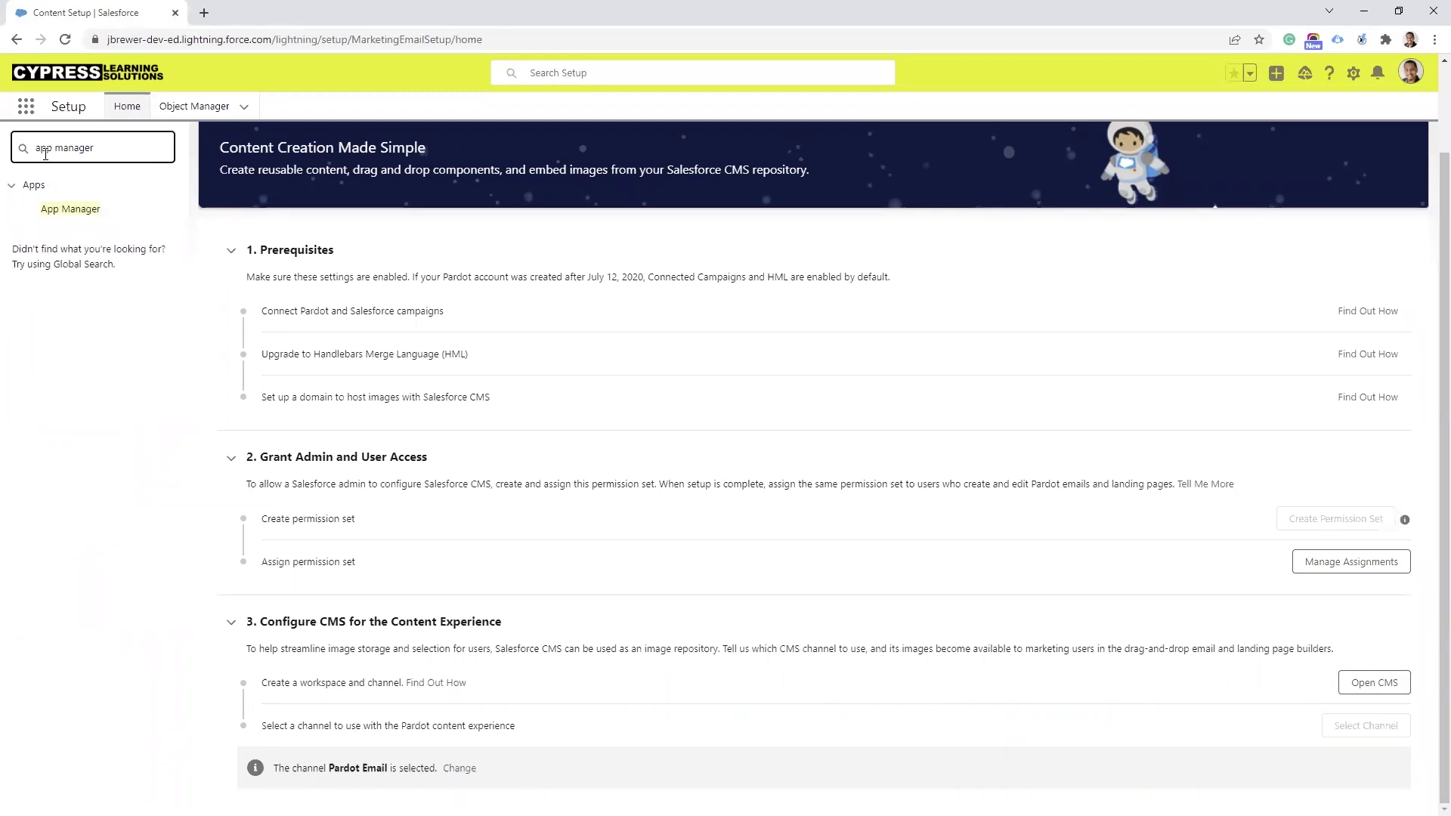
{"action": "left_click", "coordinate": [69, 209]}
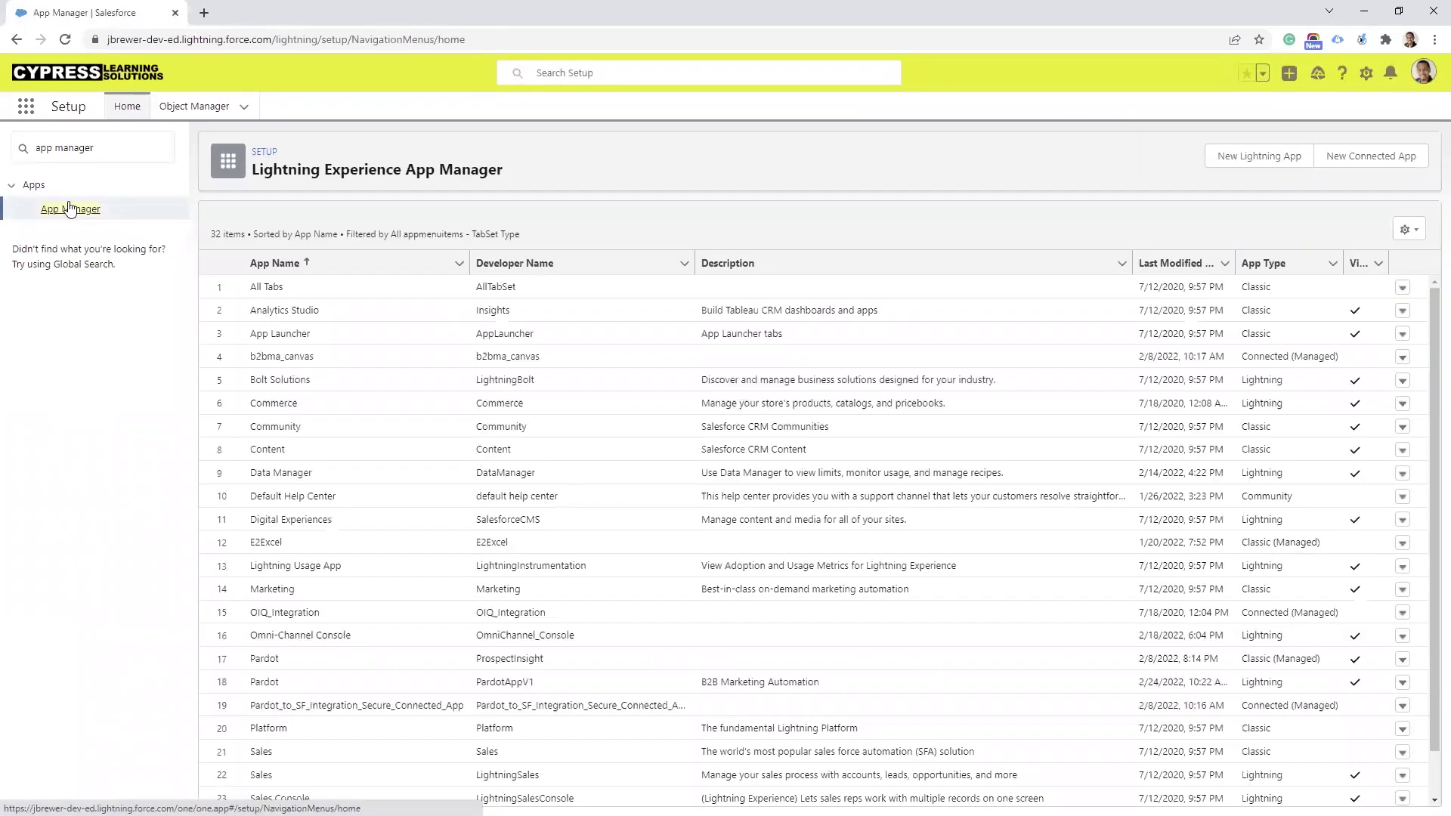
{"action": "scroll", "coordinate": [302, 597], "scroll_direction": "down", "scroll_amount": 1}
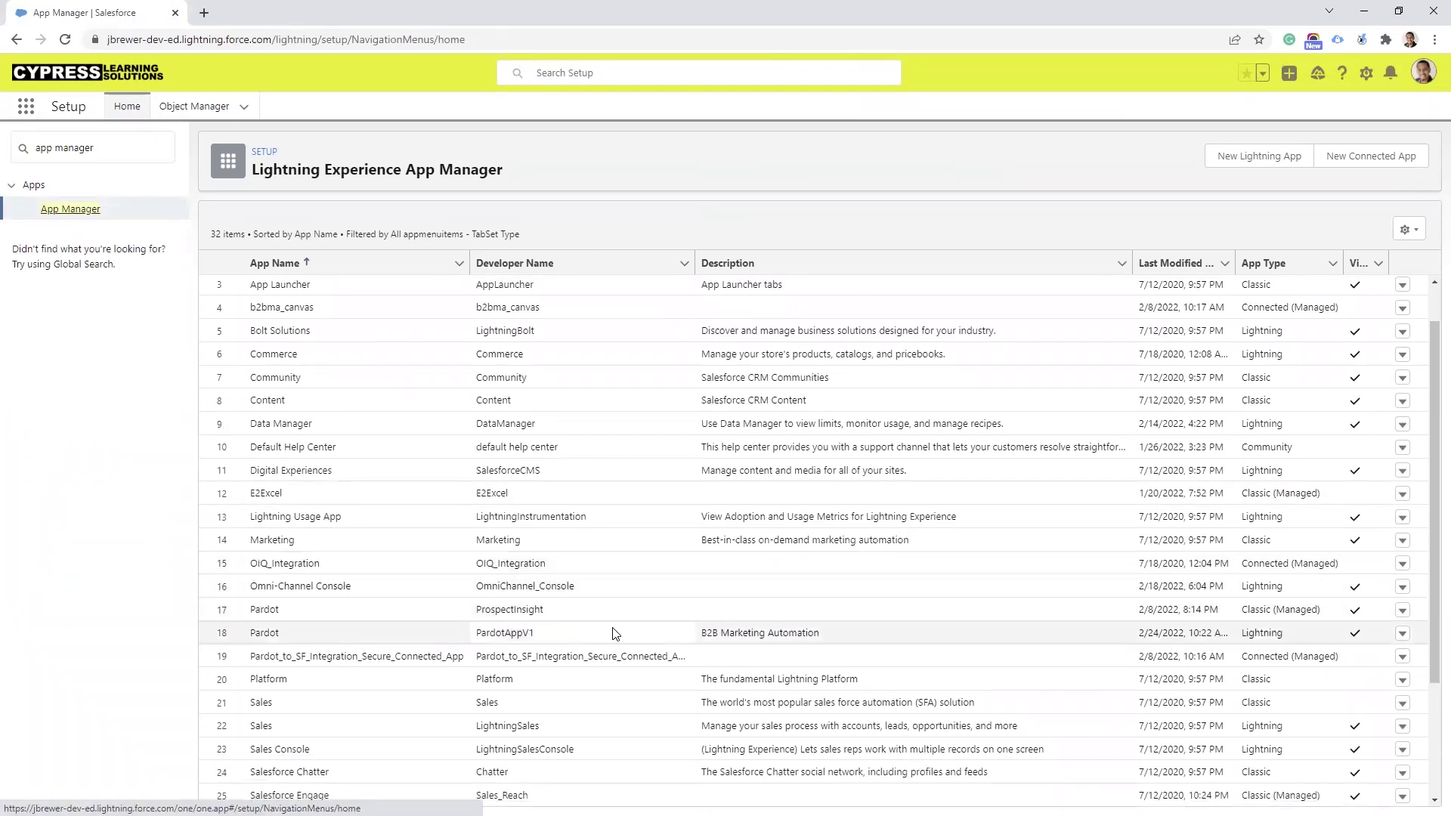
{"action": "left_click", "coordinate": [1403, 637]}
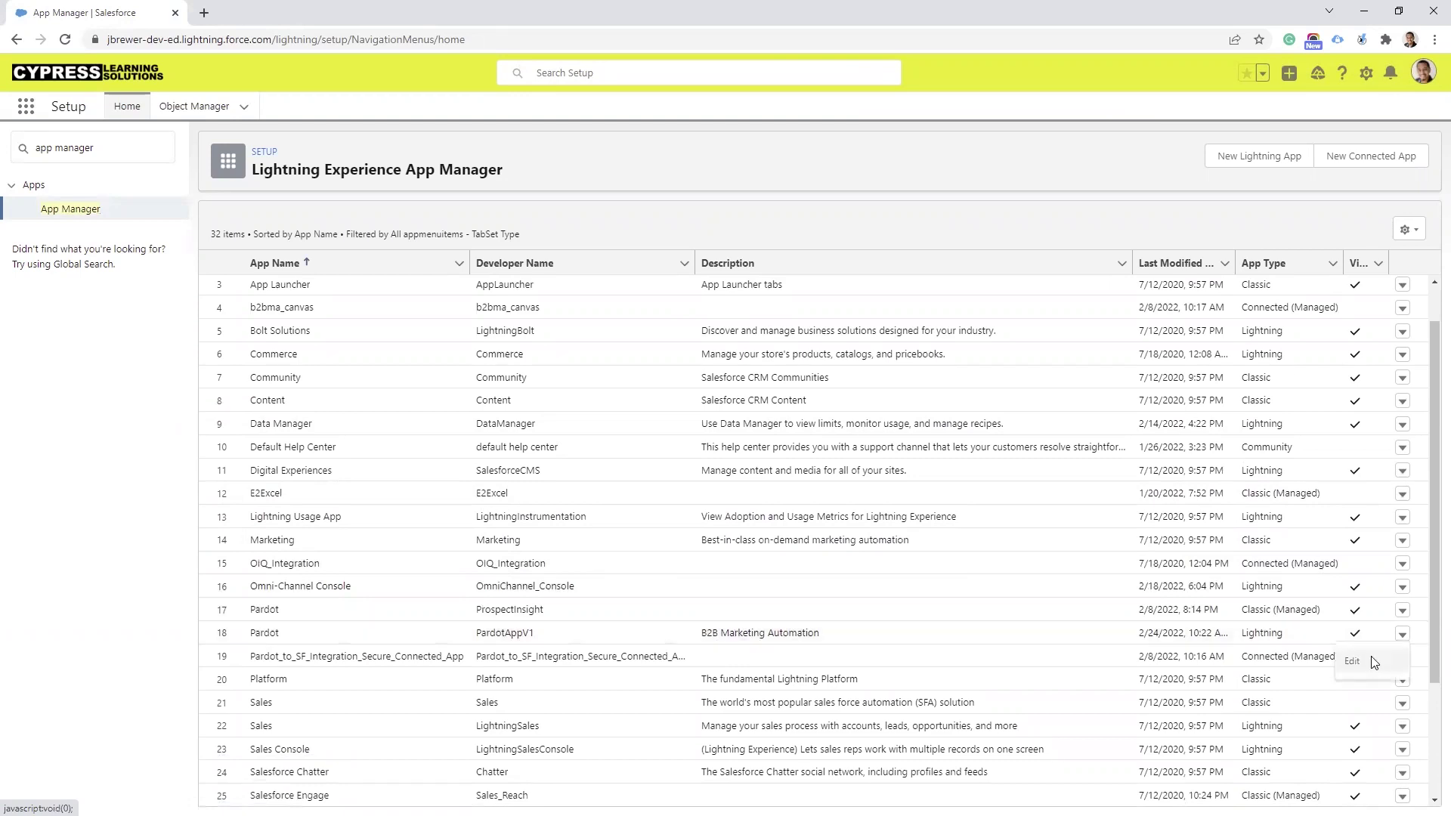
{"action": "left_click", "coordinate": [1366, 662]}
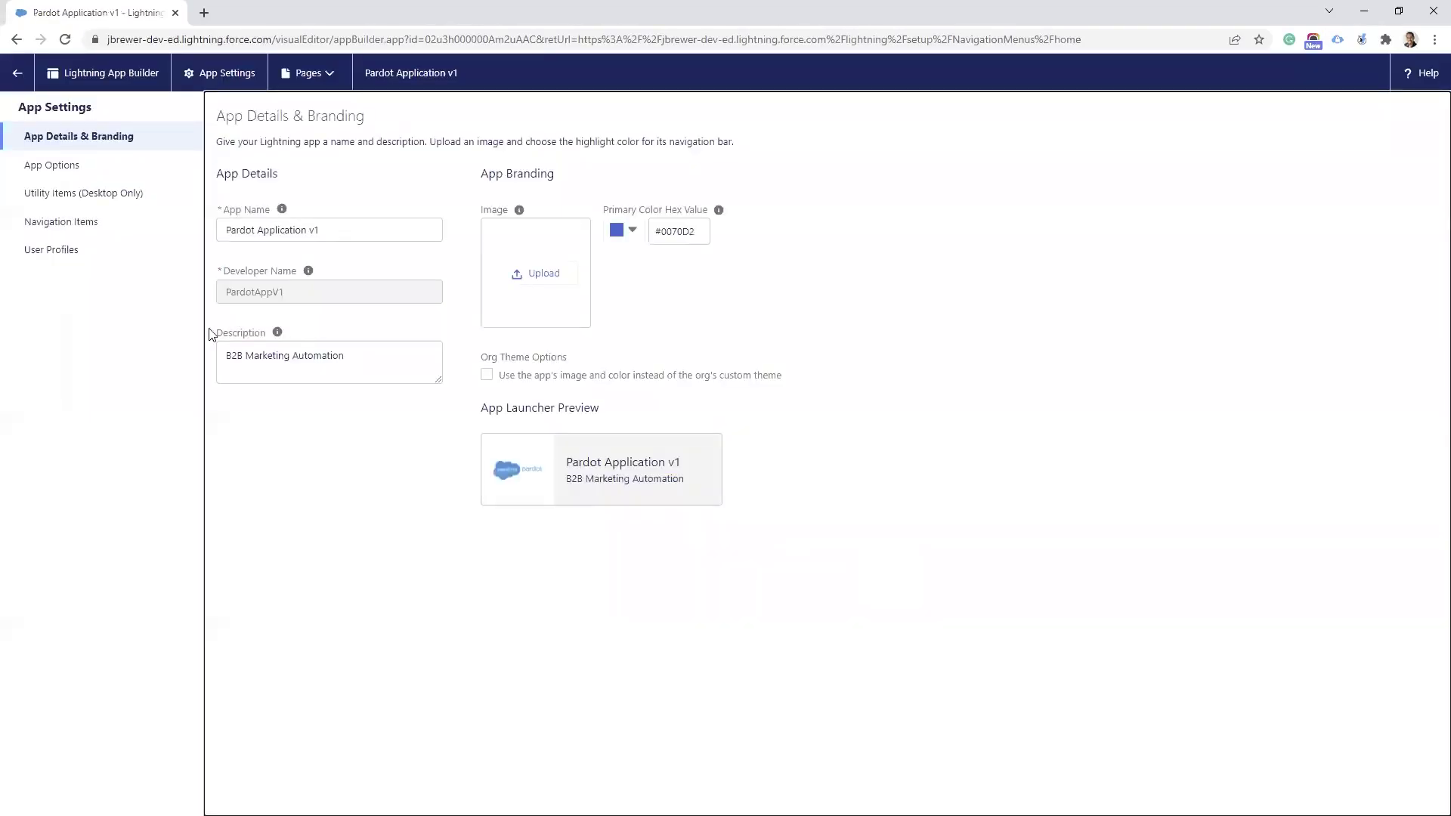
- Review the Pardot app's navigation items, filtering available items by 'e', then return to App Manager
{"action": "left_click", "coordinate": [45, 220]}
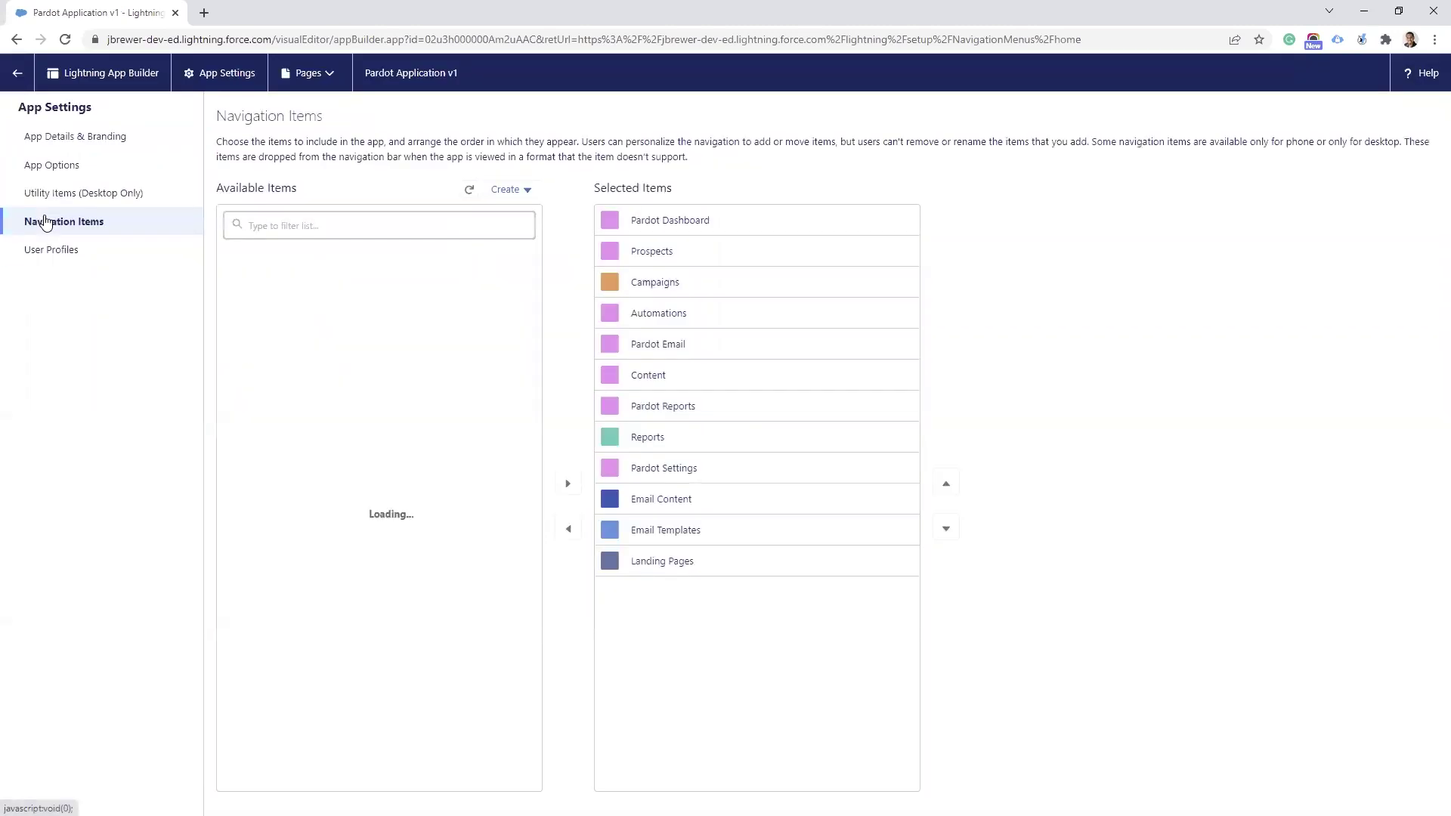
{"action": "left_click", "coordinate": [288, 225]}
{"action": "type", "text": "e"}
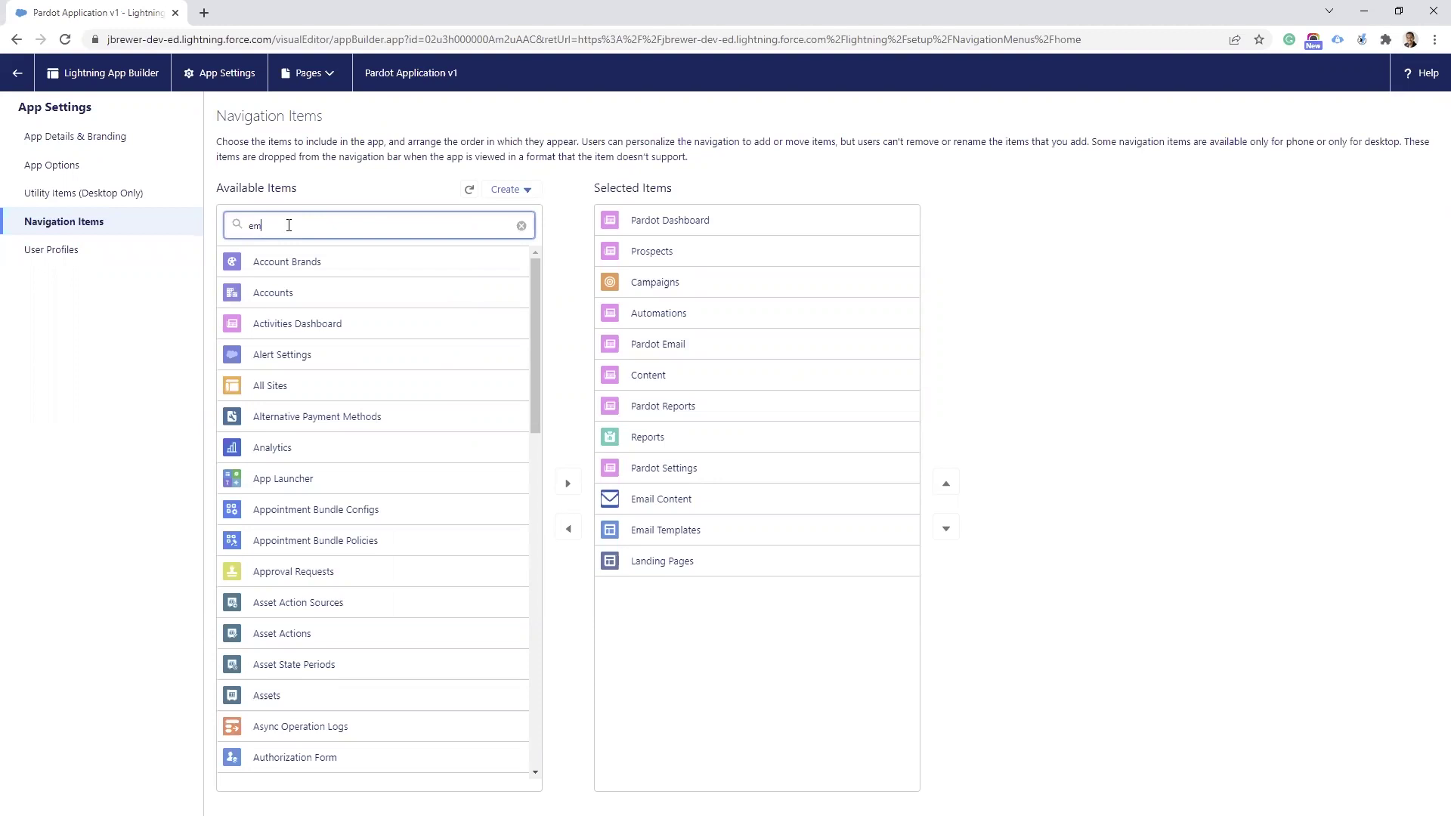
{"action": "left_click", "coordinate": [521, 225]}
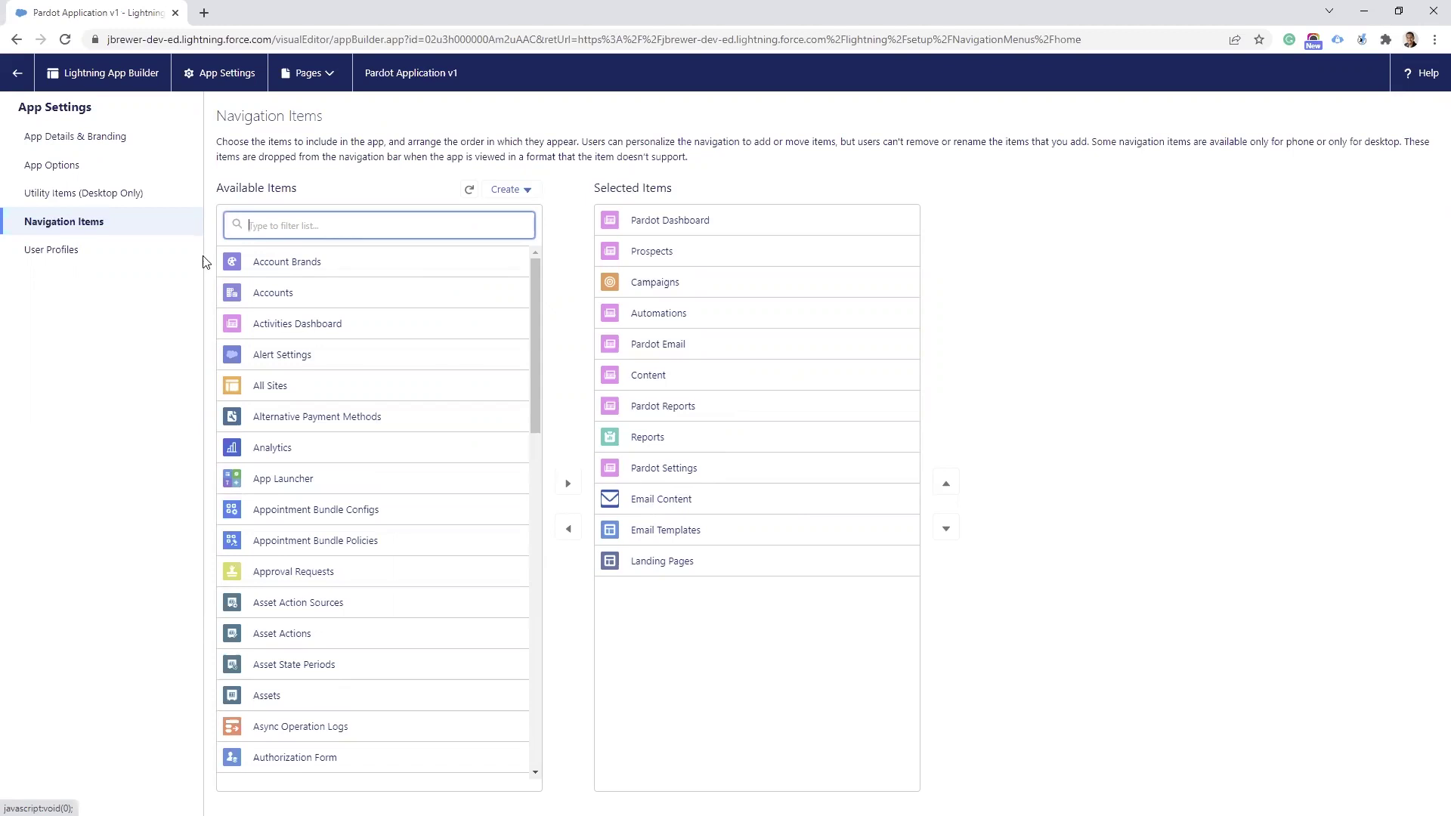
{"action": "left_click", "coordinate": [13, 78]}
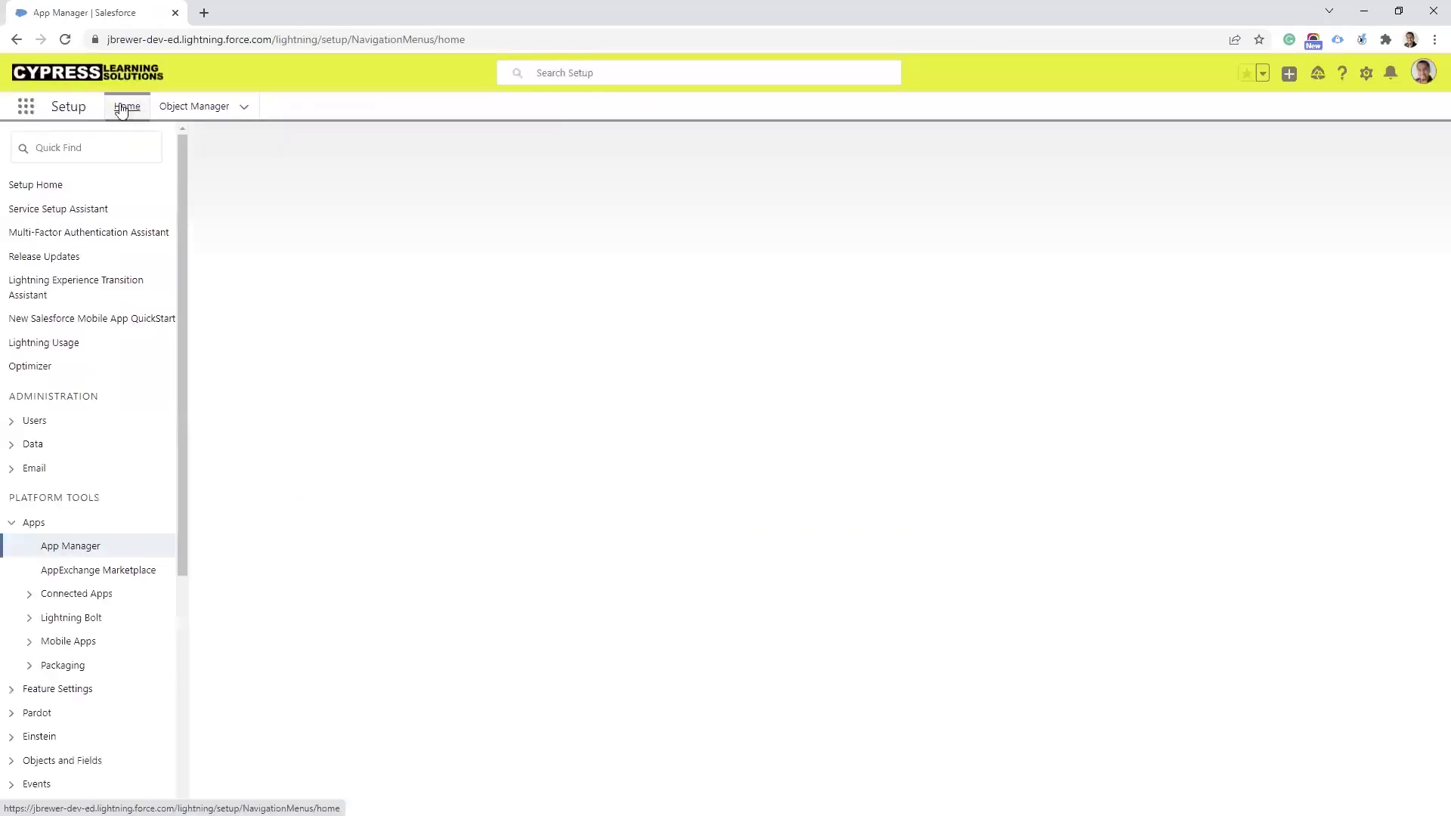
{"action": "left_click", "coordinate": [26, 108]}
- Open the Pardot app in a new browser tab, then return to the App Manager tab
{"action": "right_click", "coordinate": [58, 202]}
{"action": "left_click", "coordinate": [89, 216]}
{"action": "left_click", "coordinate": [252, 15]}
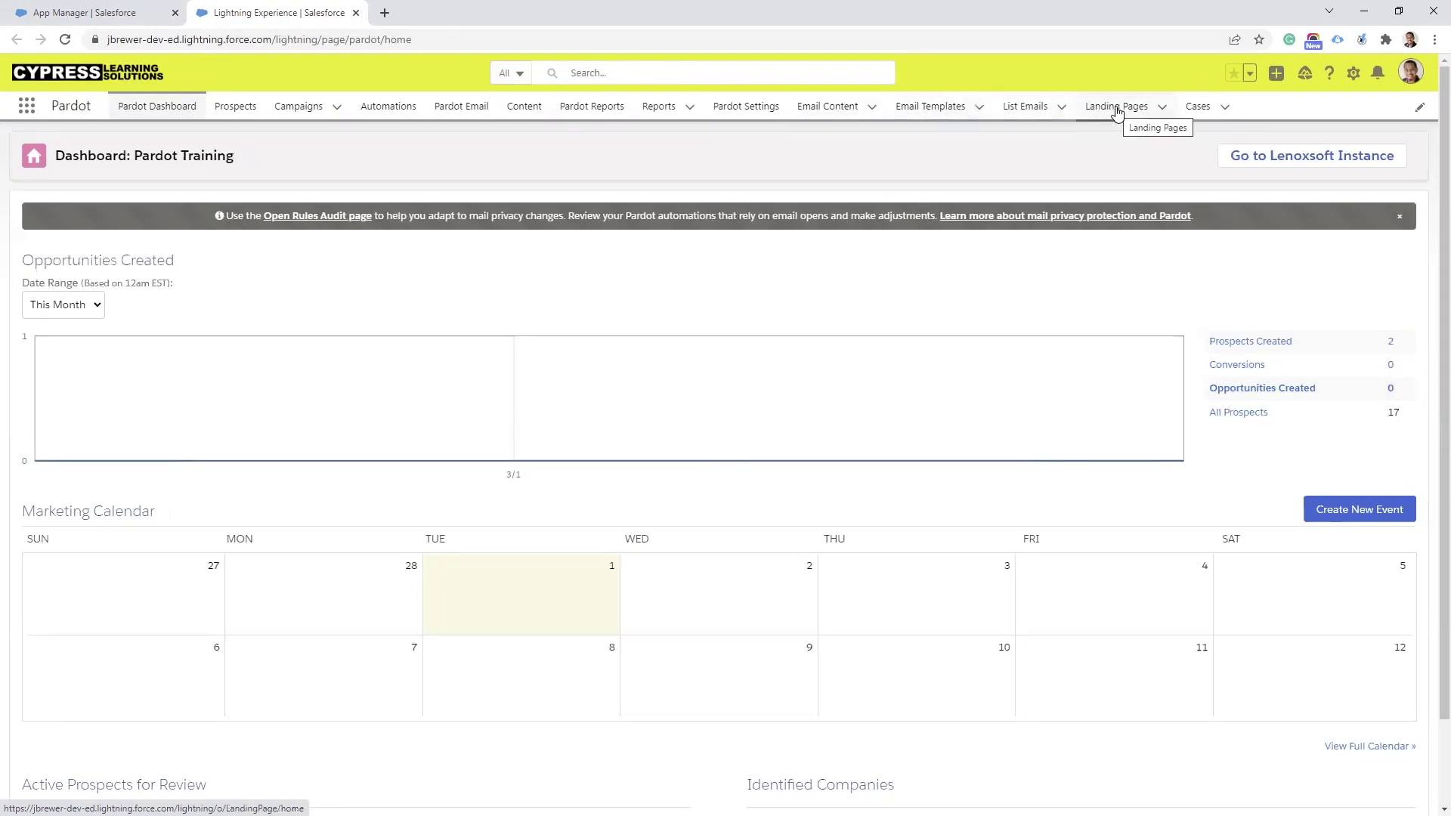
{"action": "left_click", "coordinate": [87, 15]}
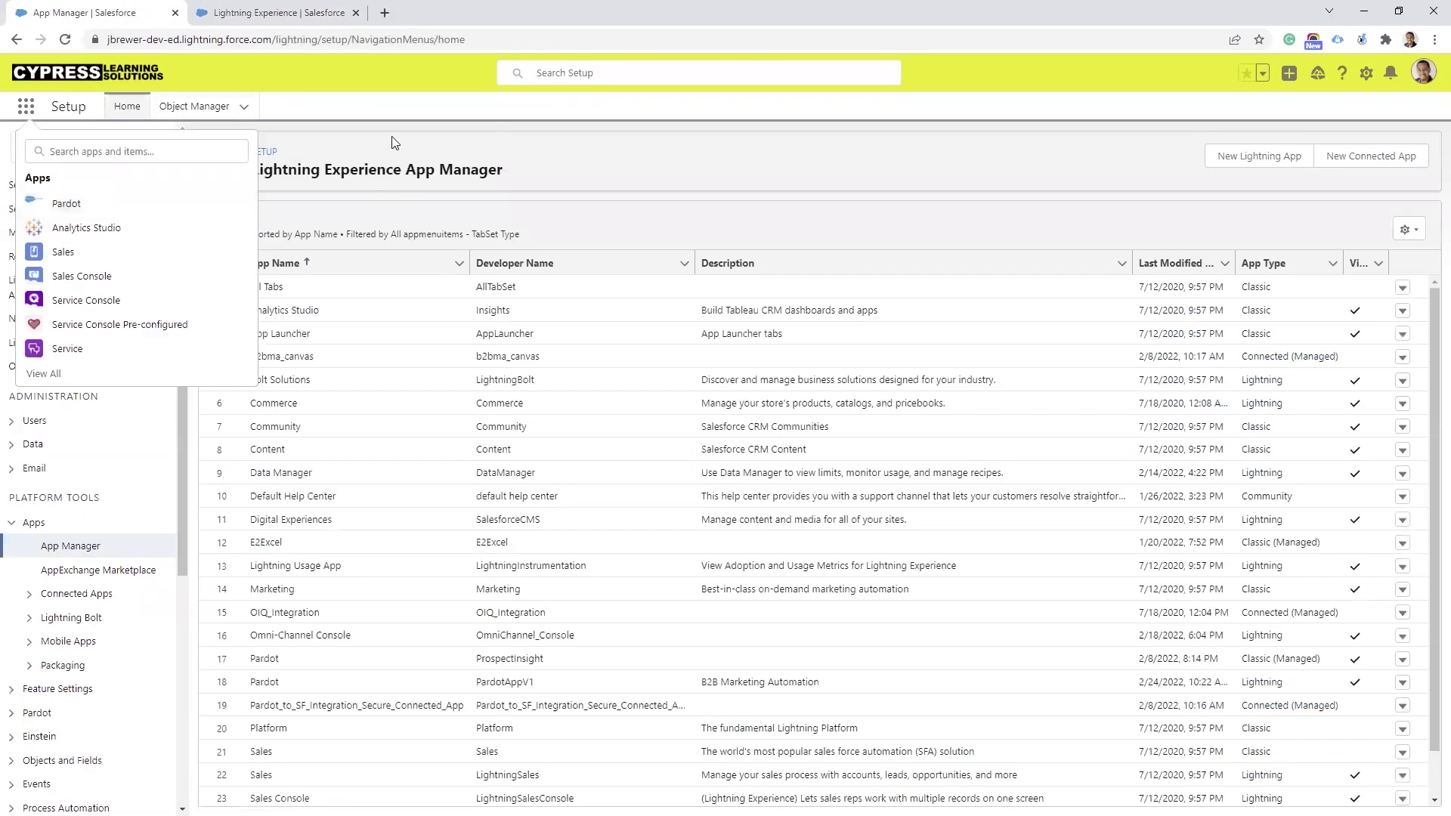
{"action": "key", "text": "Escape"}
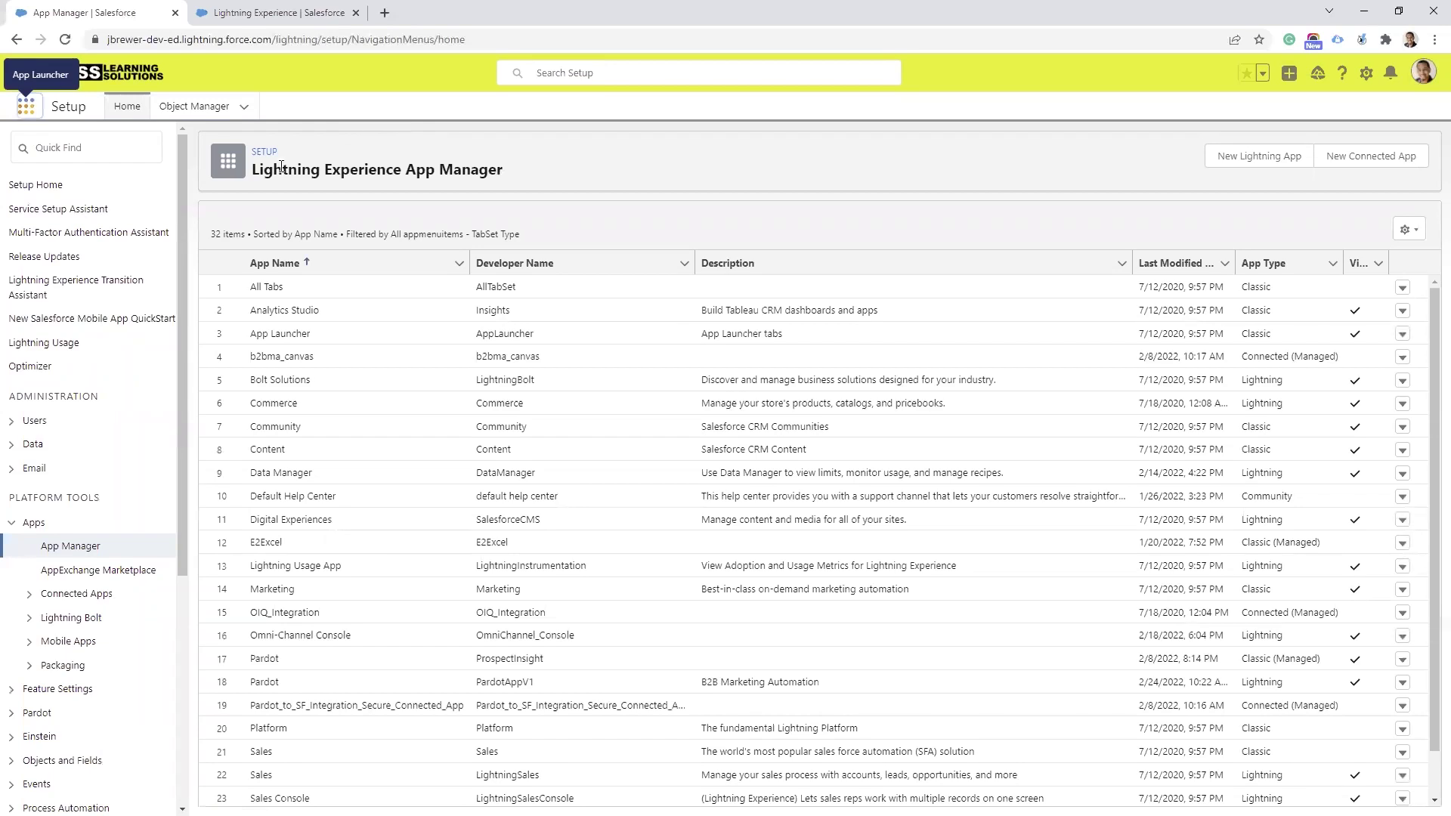
{"action": "left_click", "coordinate": [87, 148]}
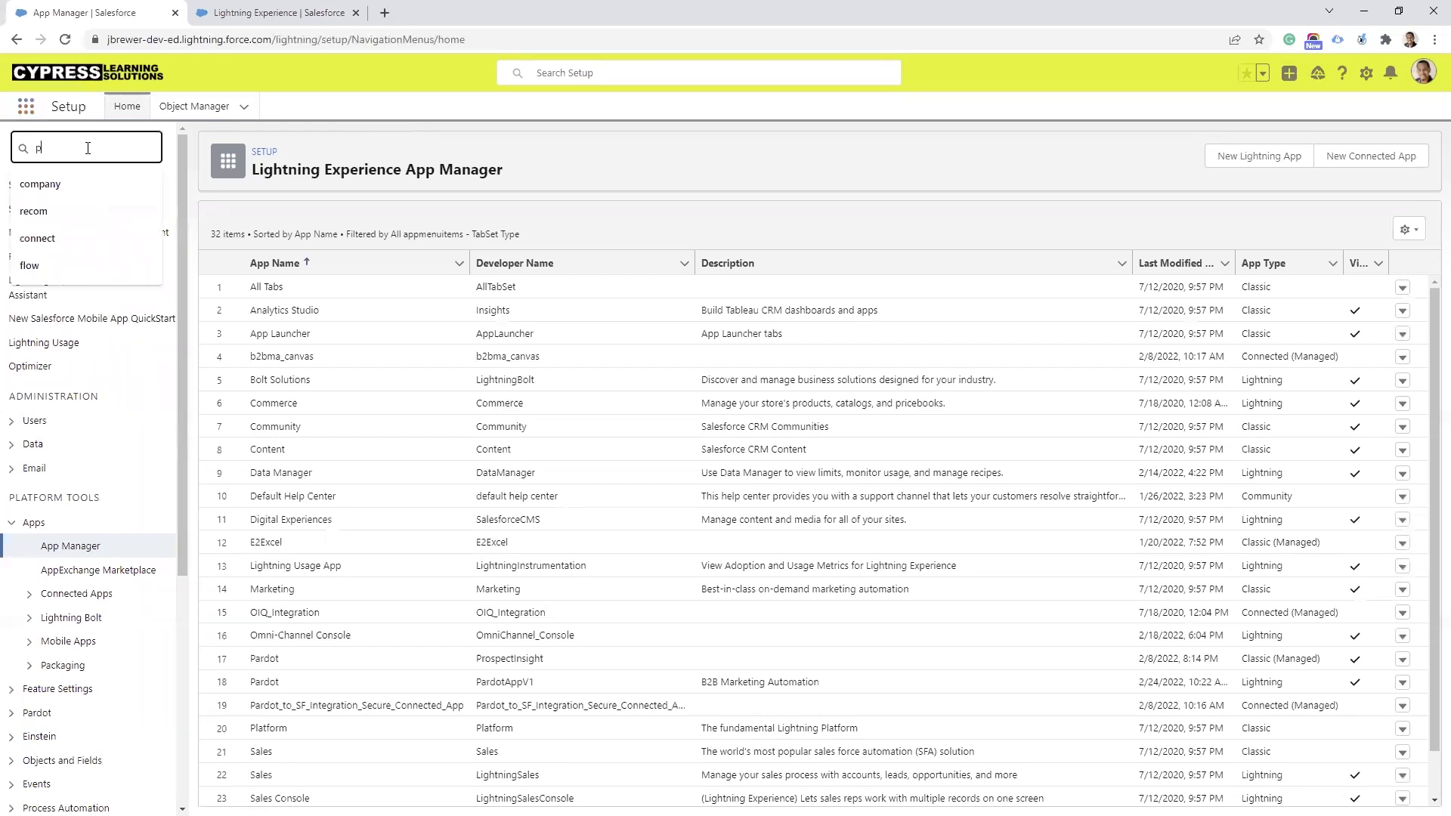
- Create and save a permission set labelled 'Email for Activation' (API name Email_for_Activation)
{"action": "type", "text": "permission"}
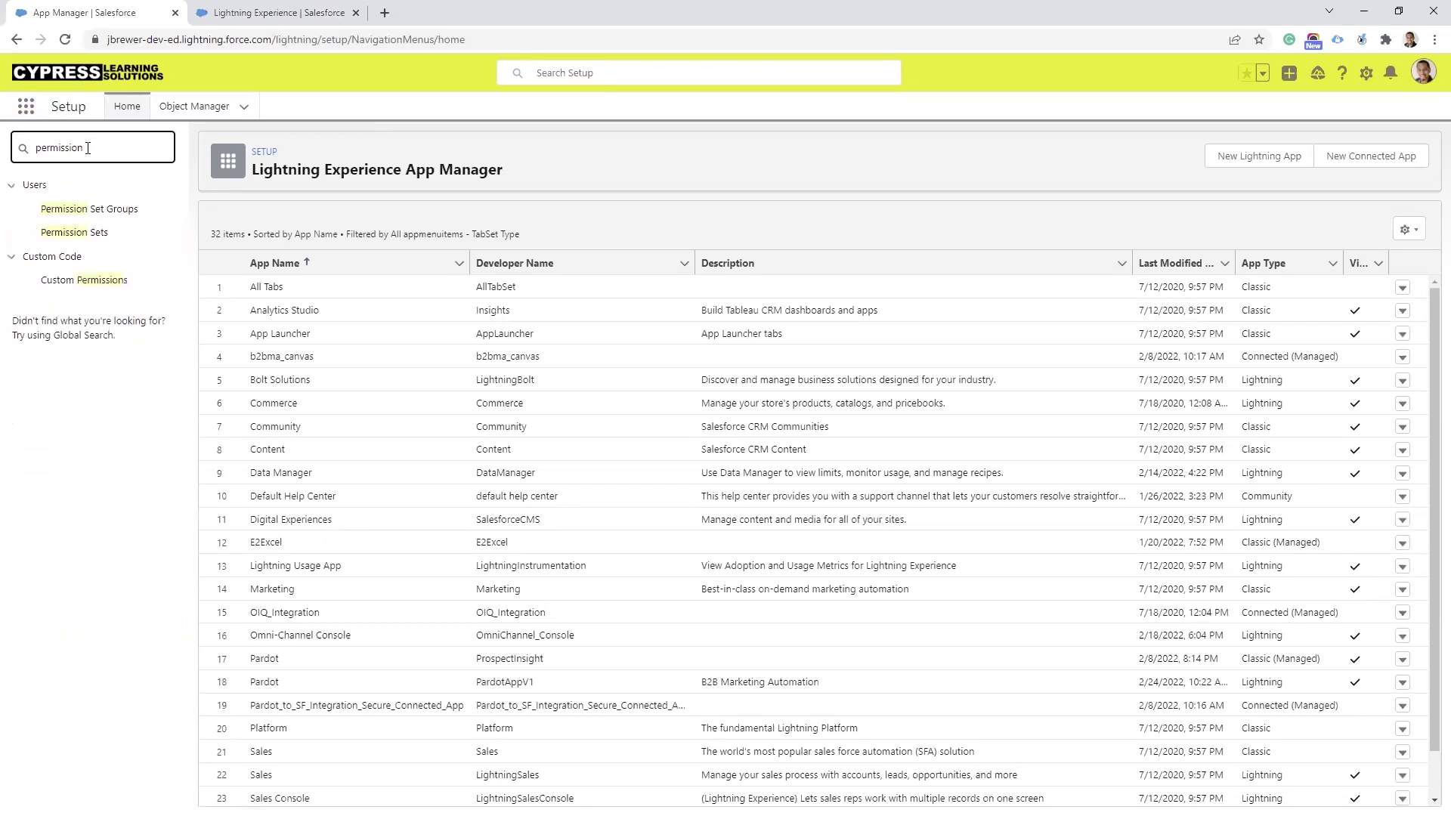
{"action": "left_click", "coordinate": [63, 233]}
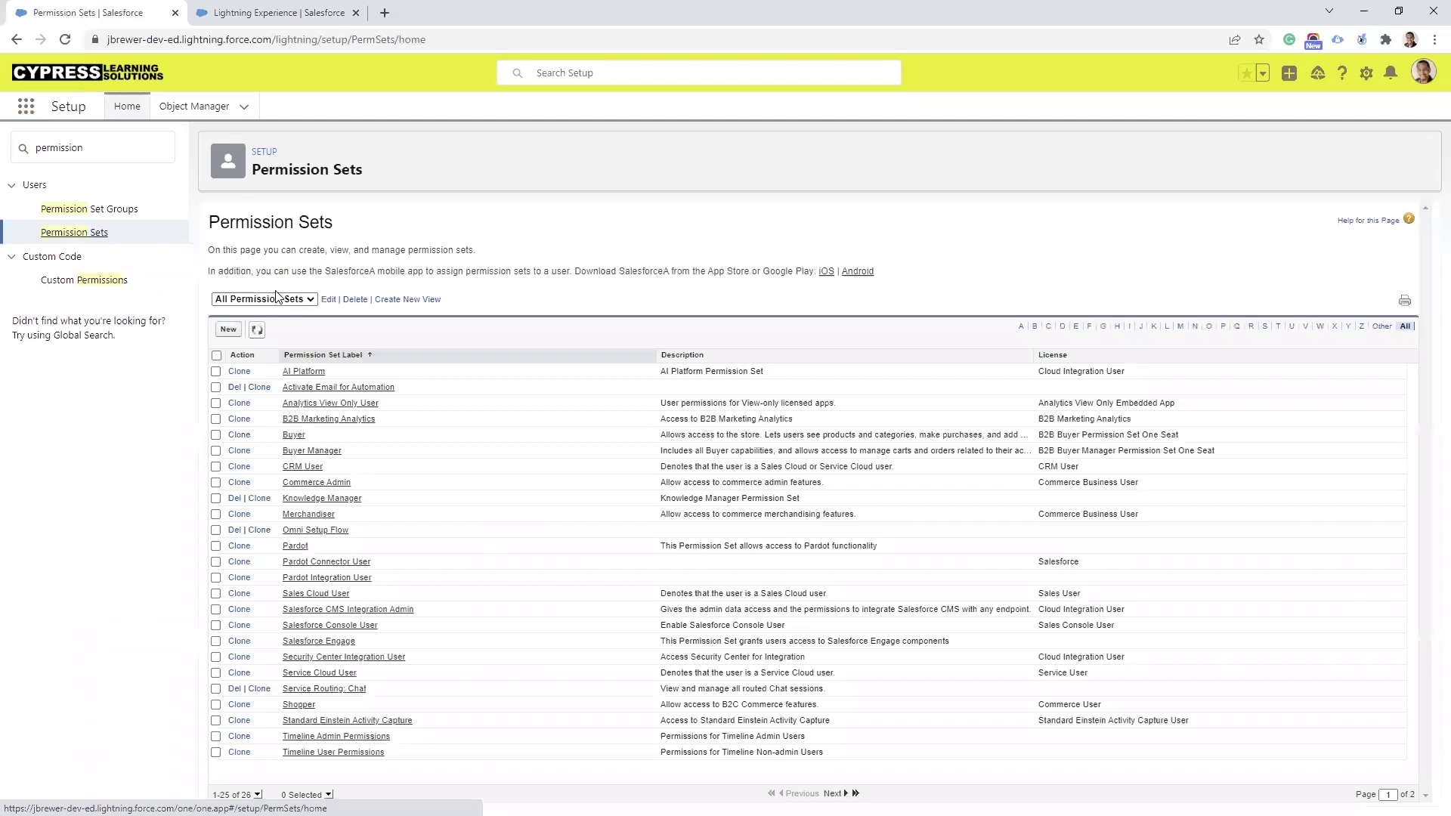
{"action": "left_click", "coordinate": [228, 330]}
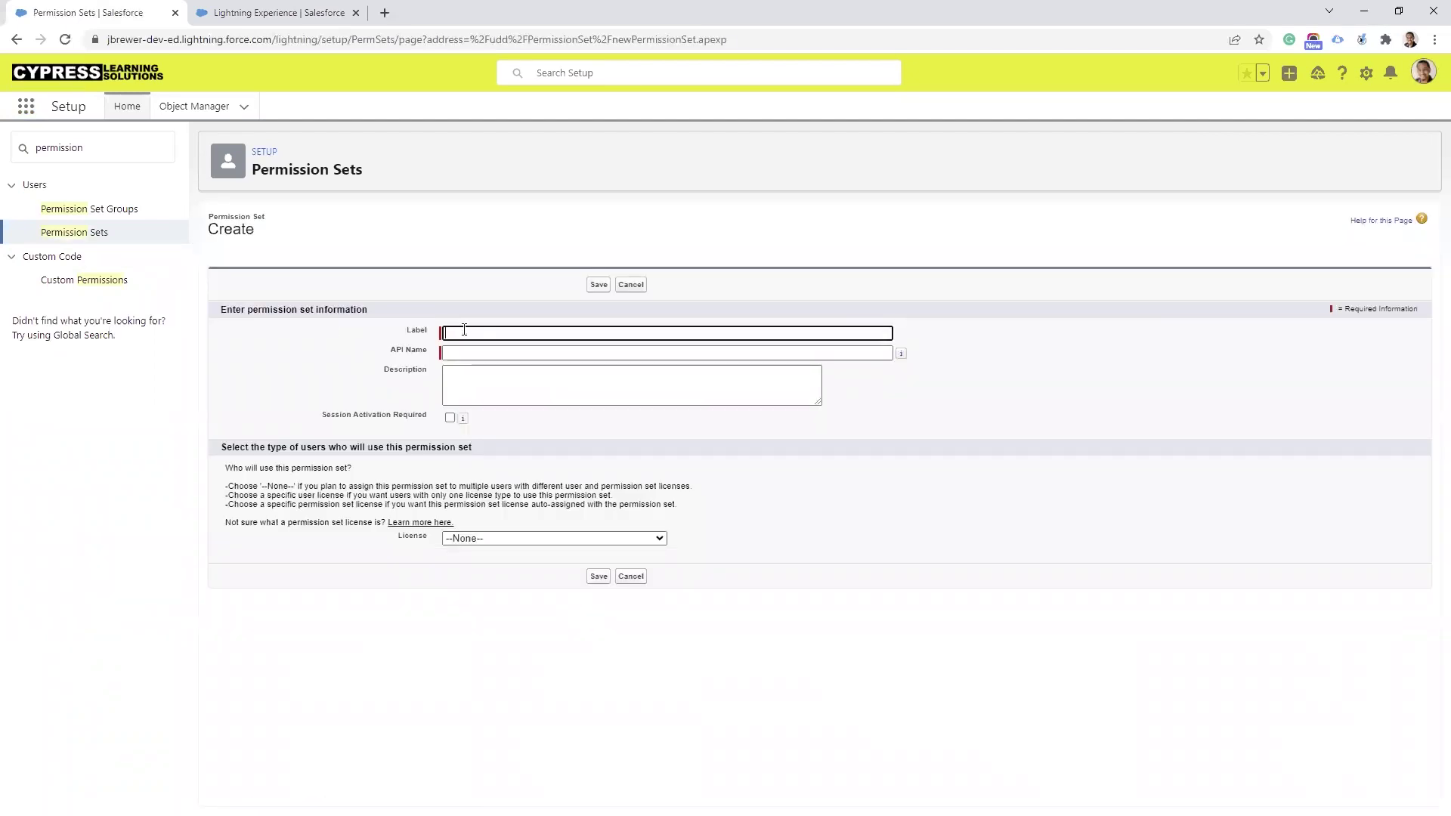
{"action": "type", "text": "Email for Activation"}
{"action": "left_click", "coordinate": [479, 376]}
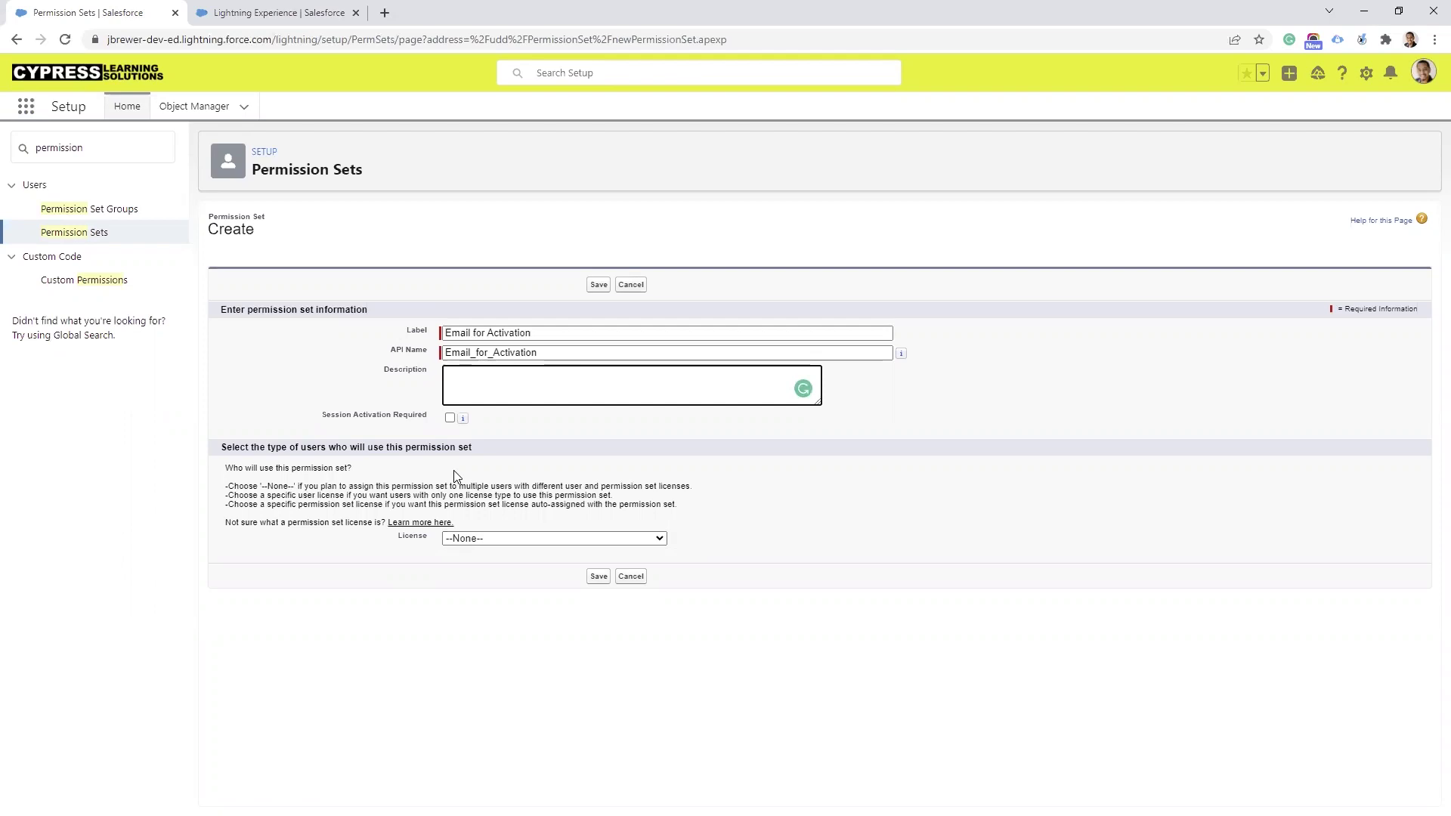
{"action": "left_click", "coordinate": [598, 576]}
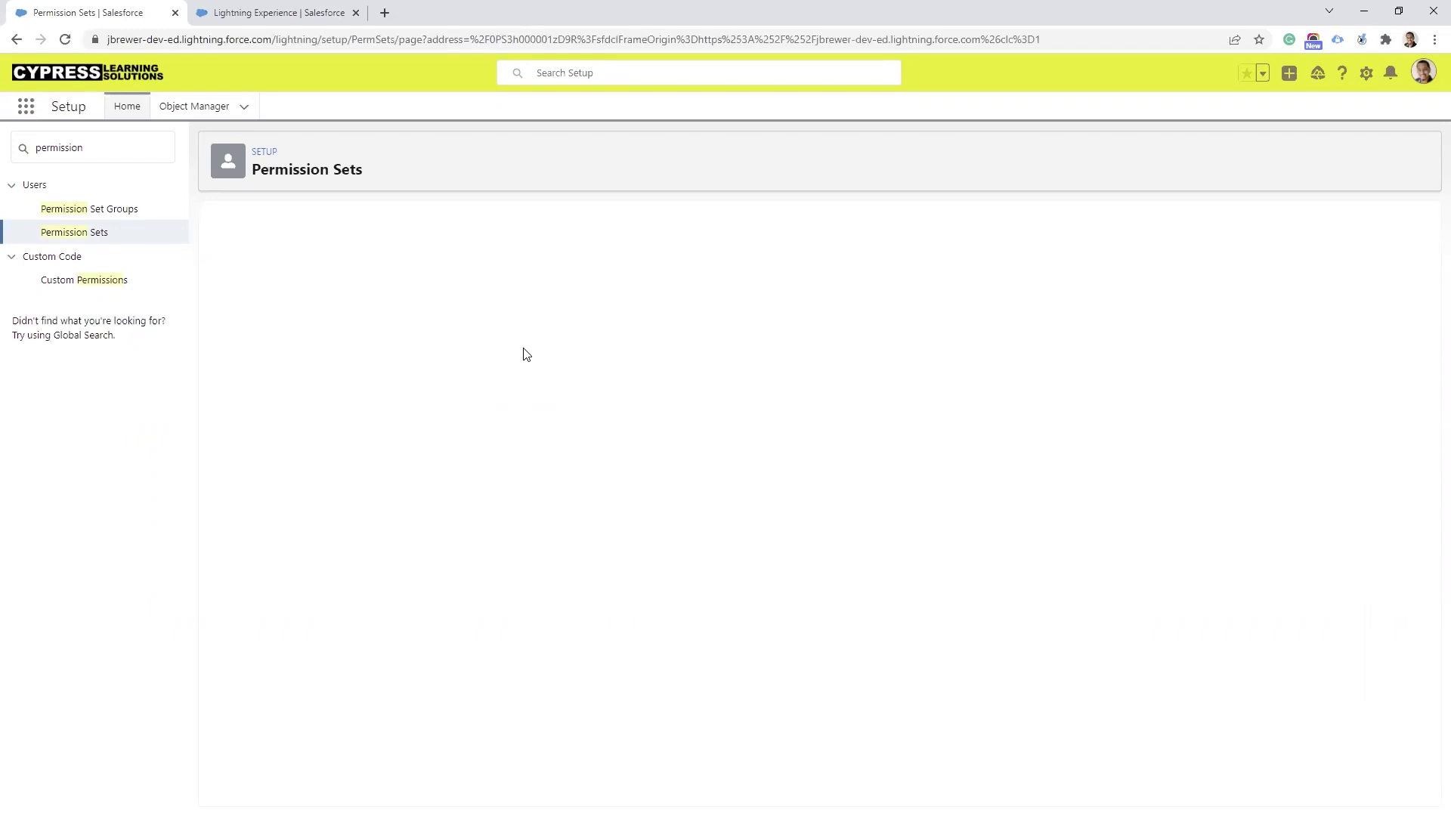
- Enable the Activate Email for Automation system permission in Email for Activation and confirm the save
{"action": "scroll", "coordinate": [438, 471], "scroll_direction": "down", "scroll_amount": 2}
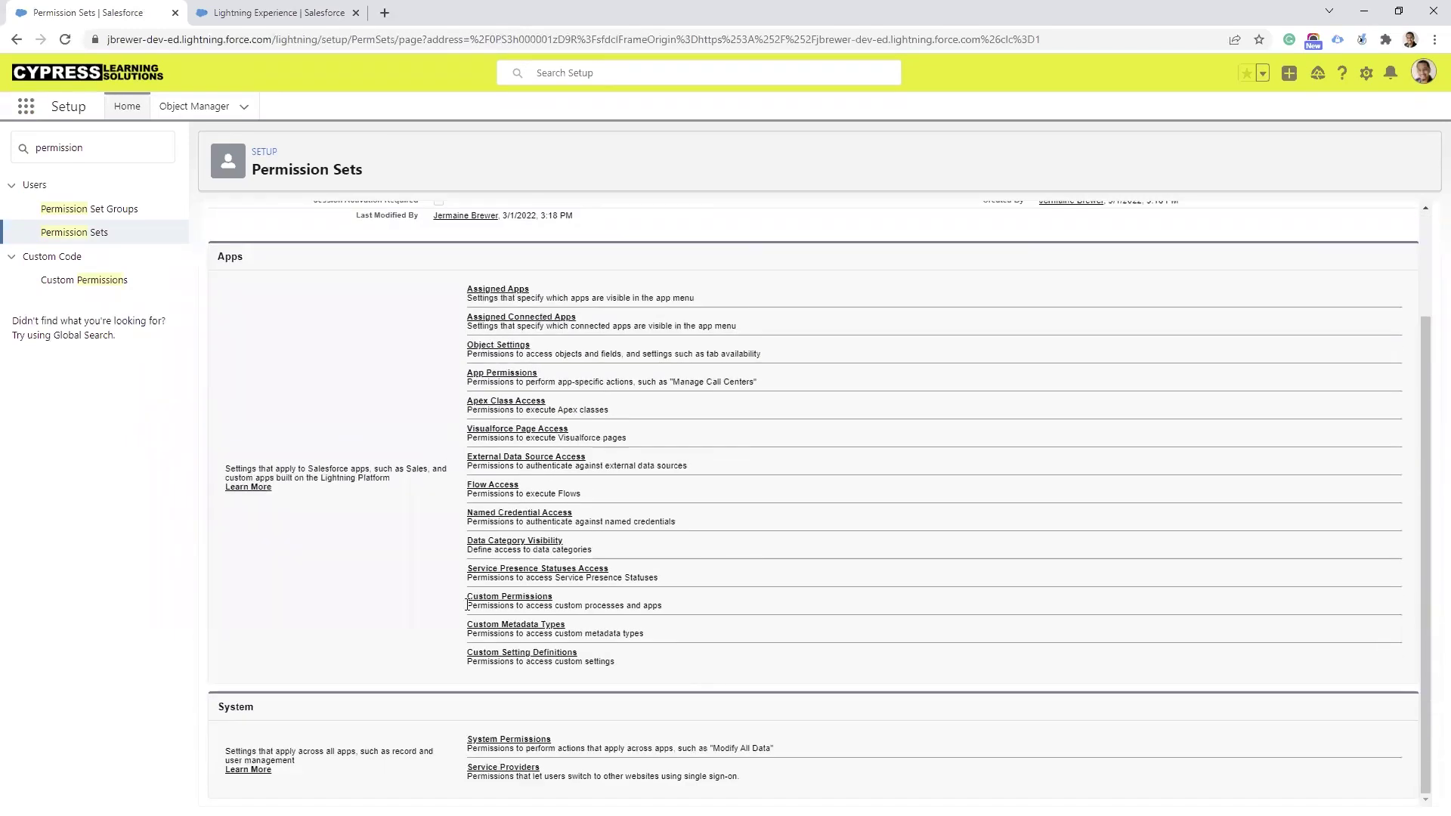
{"action": "left_click", "coordinate": [497, 740]}
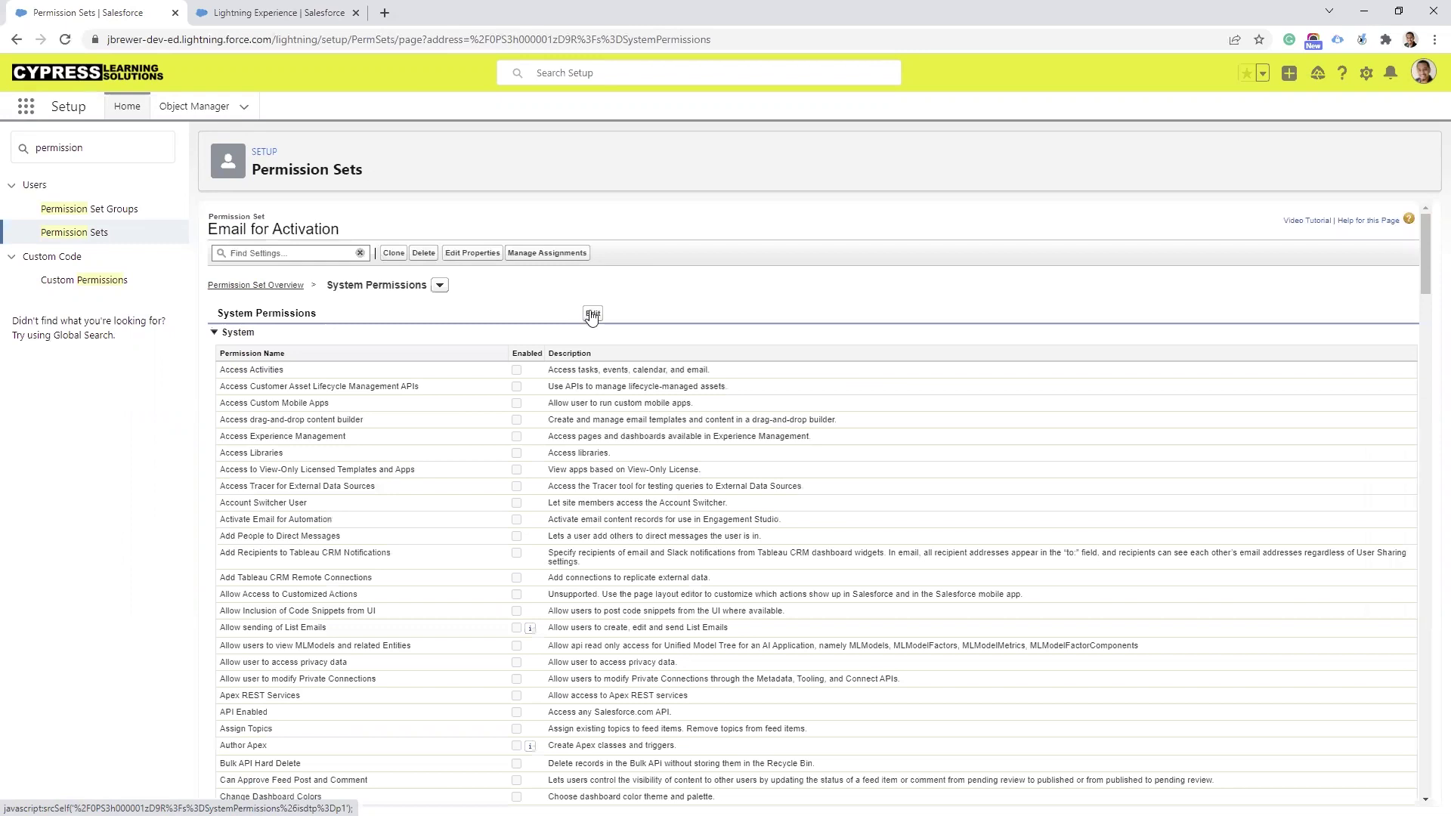
{"action": "left_click", "coordinate": [590, 313]}
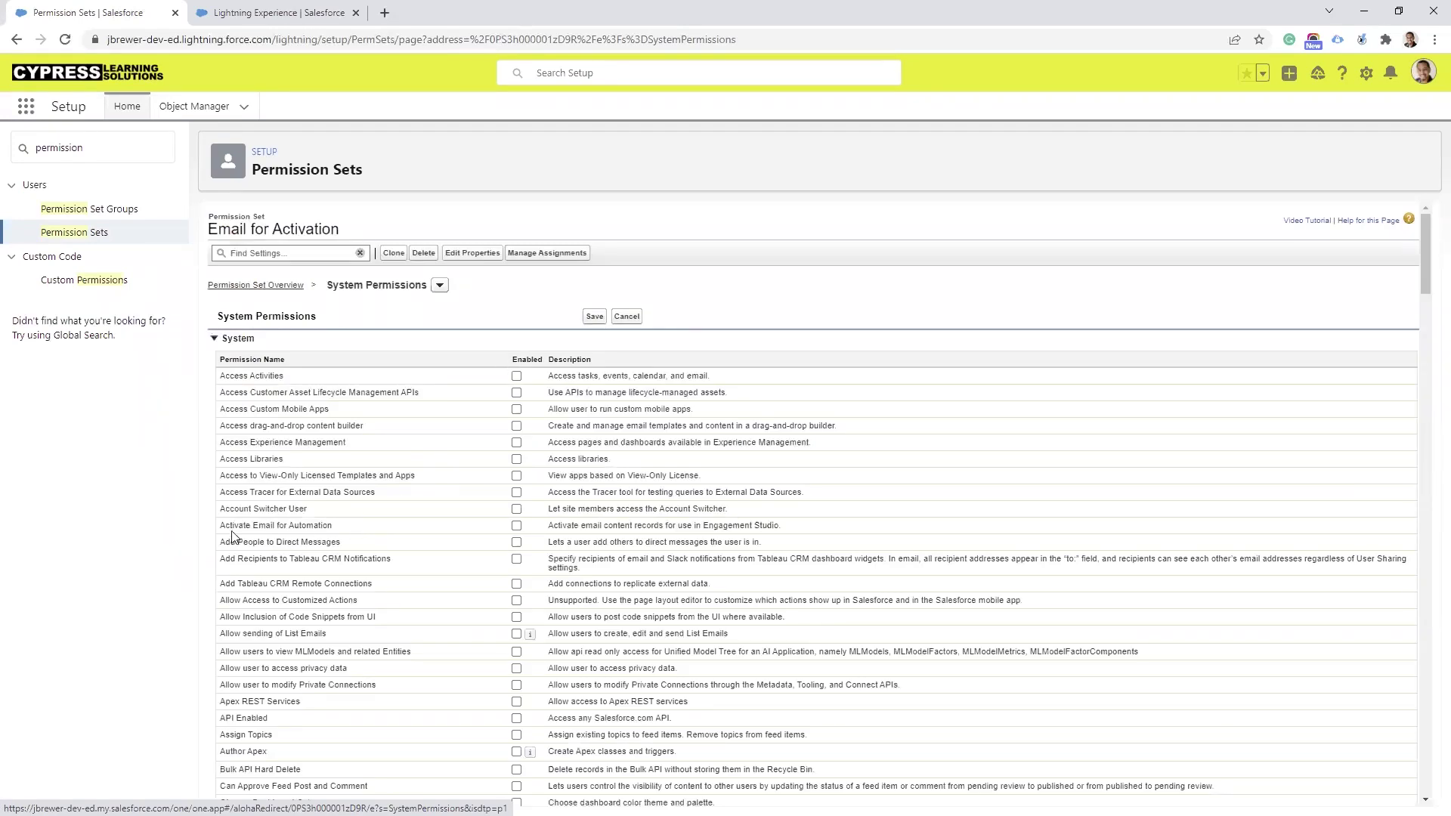
{"action": "left_click", "coordinate": [517, 526]}
{"action": "left_click", "coordinate": [596, 317]}
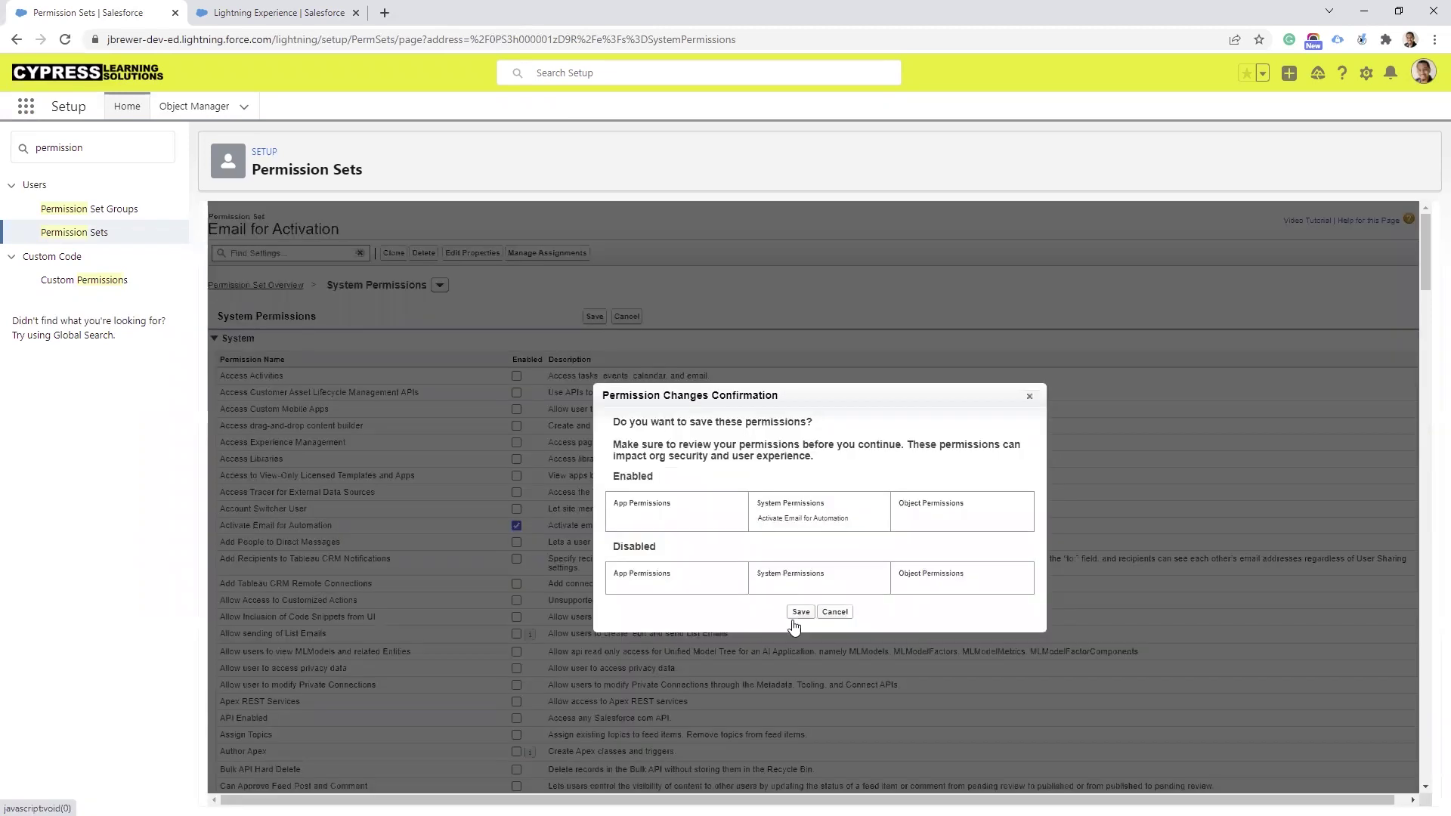
{"action": "left_click", "coordinate": [800, 613]}
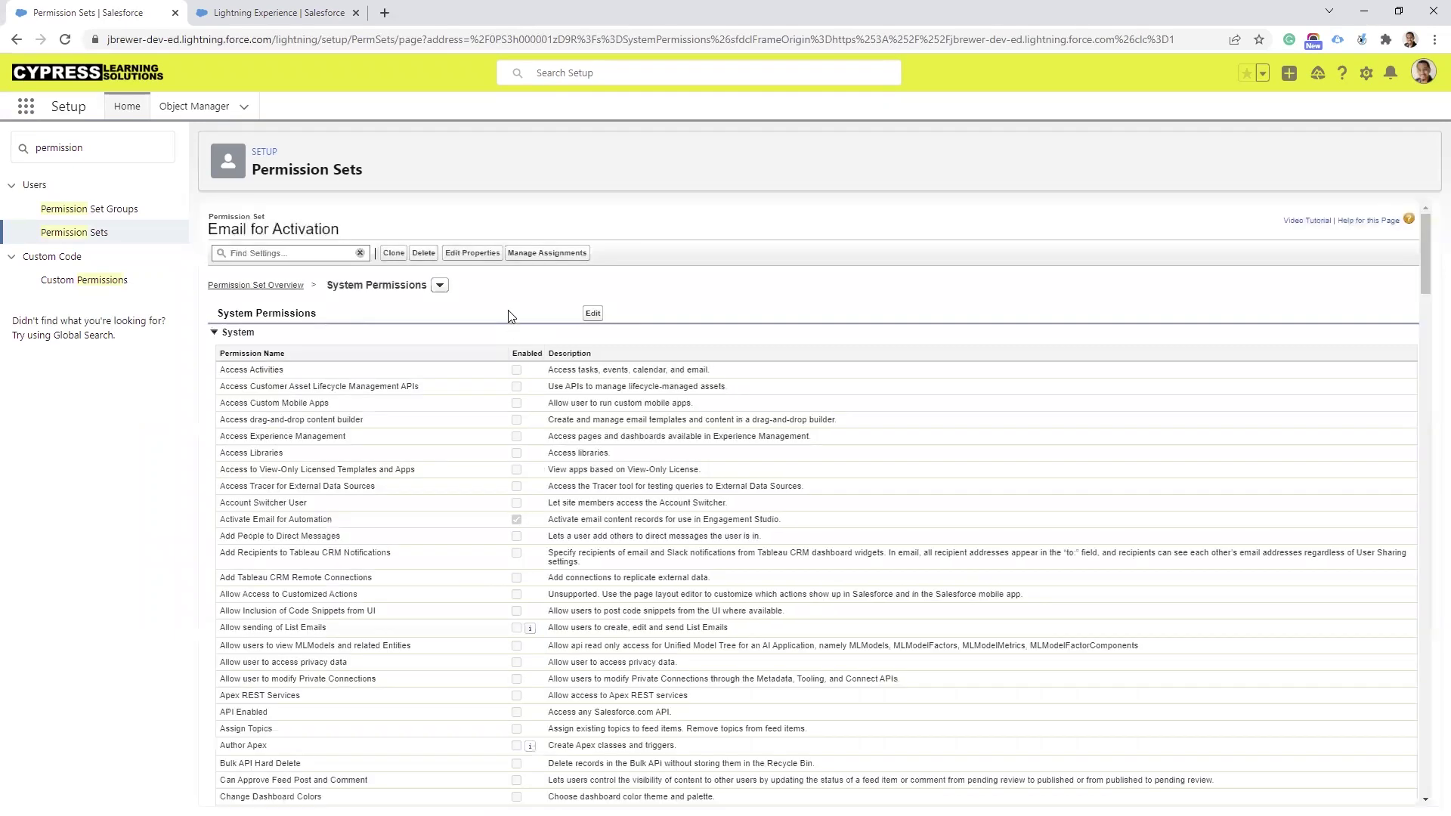
{"action": "left_click", "coordinate": [543, 254]}
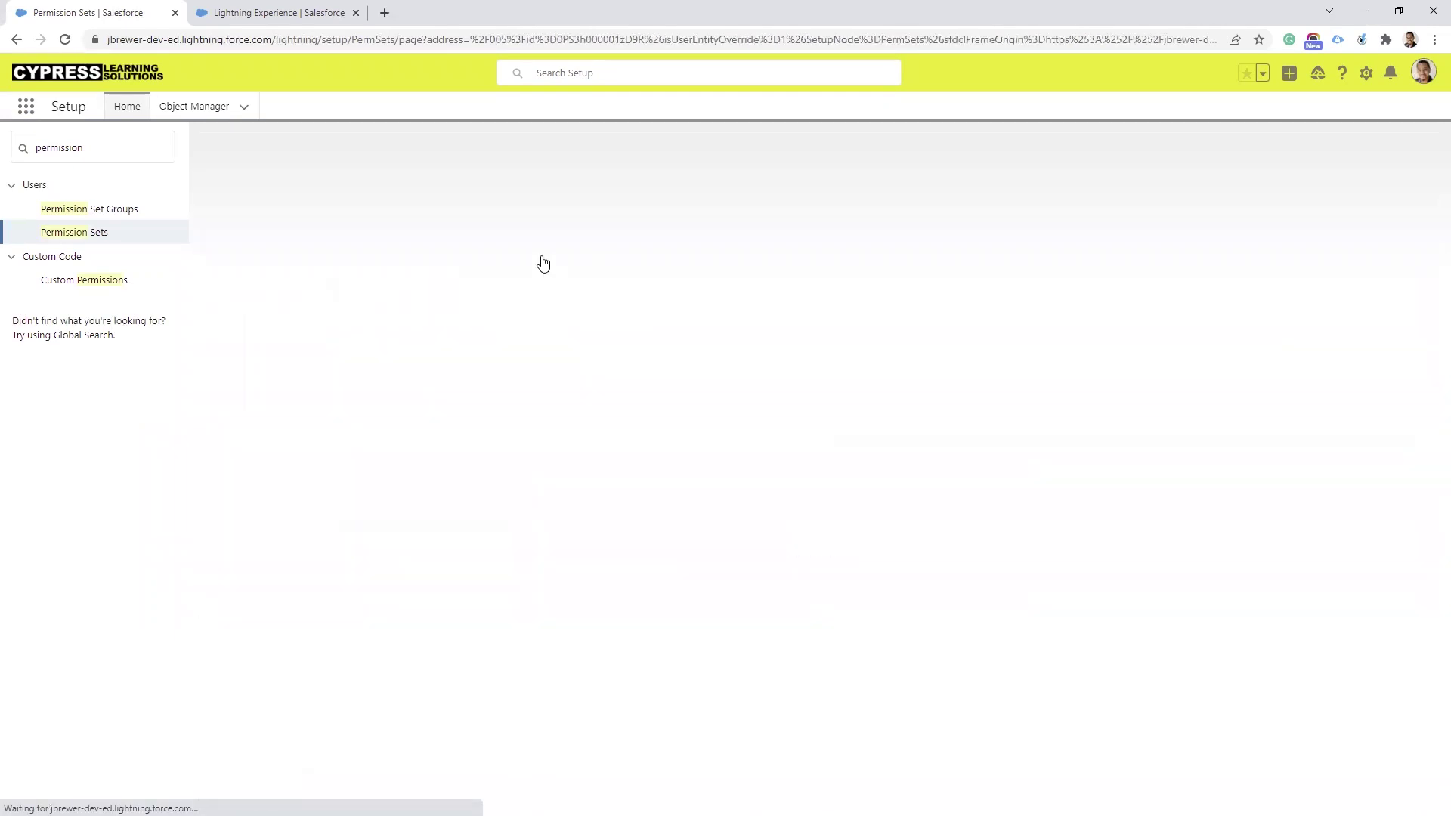
- Cancel out of Add Assignments without assigning users, then switch to the Pardot dashboard tab
{"action": "left_click", "coordinate": [599, 295]}
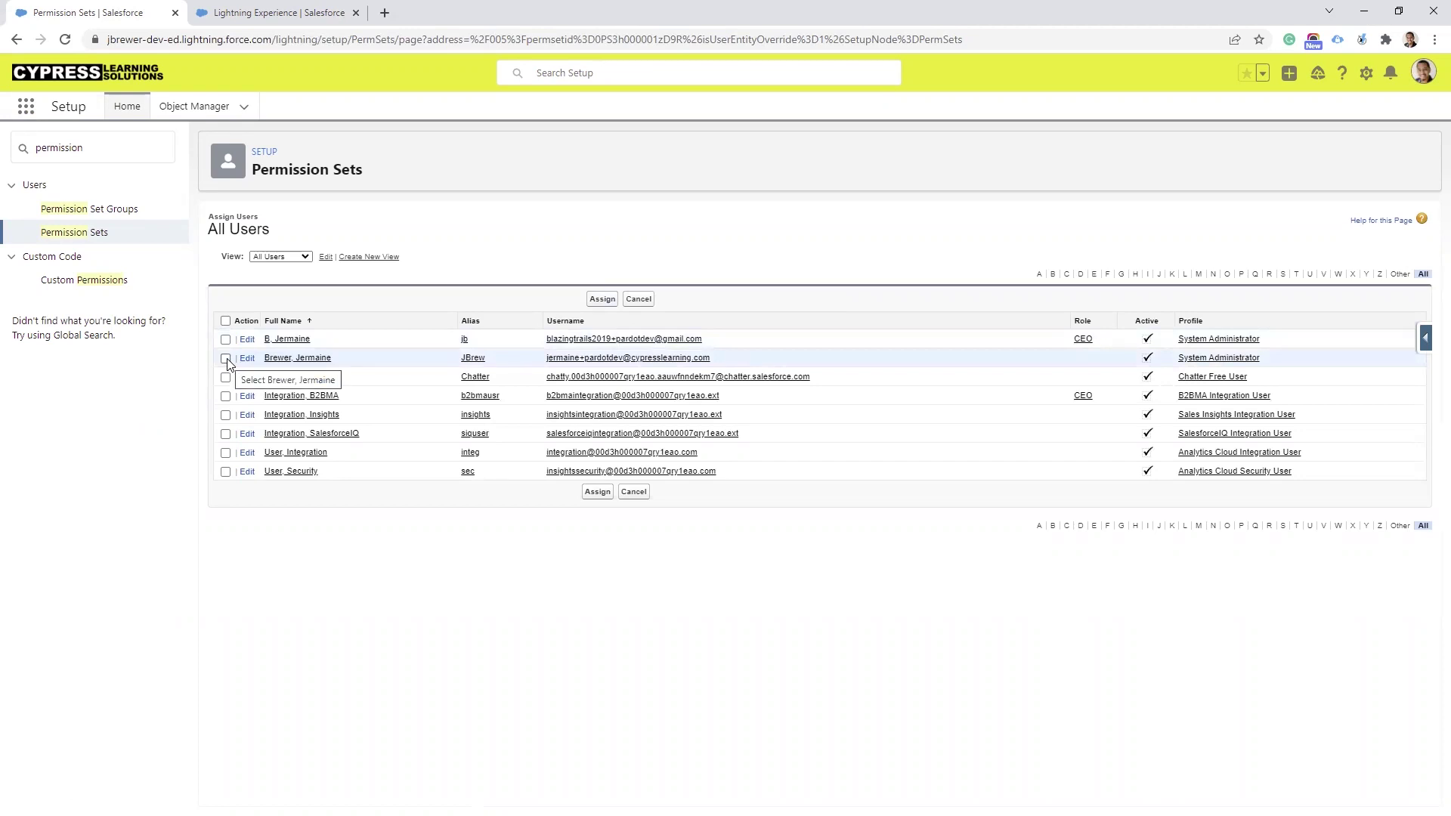
{"action": "left_click", "coordinate": [639, 298]}
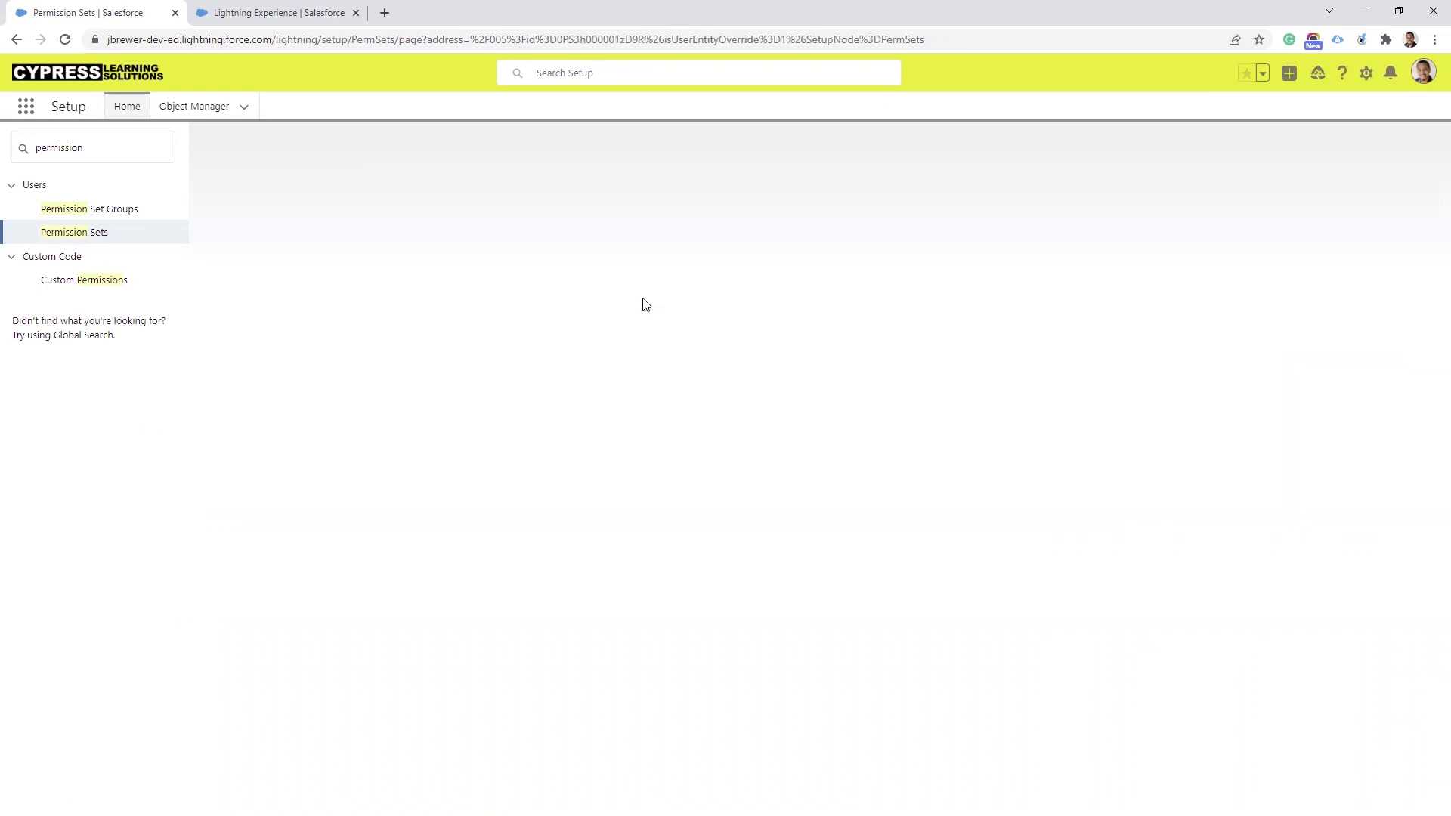
{"action": "left_click", "coordinate": [266, 13]}
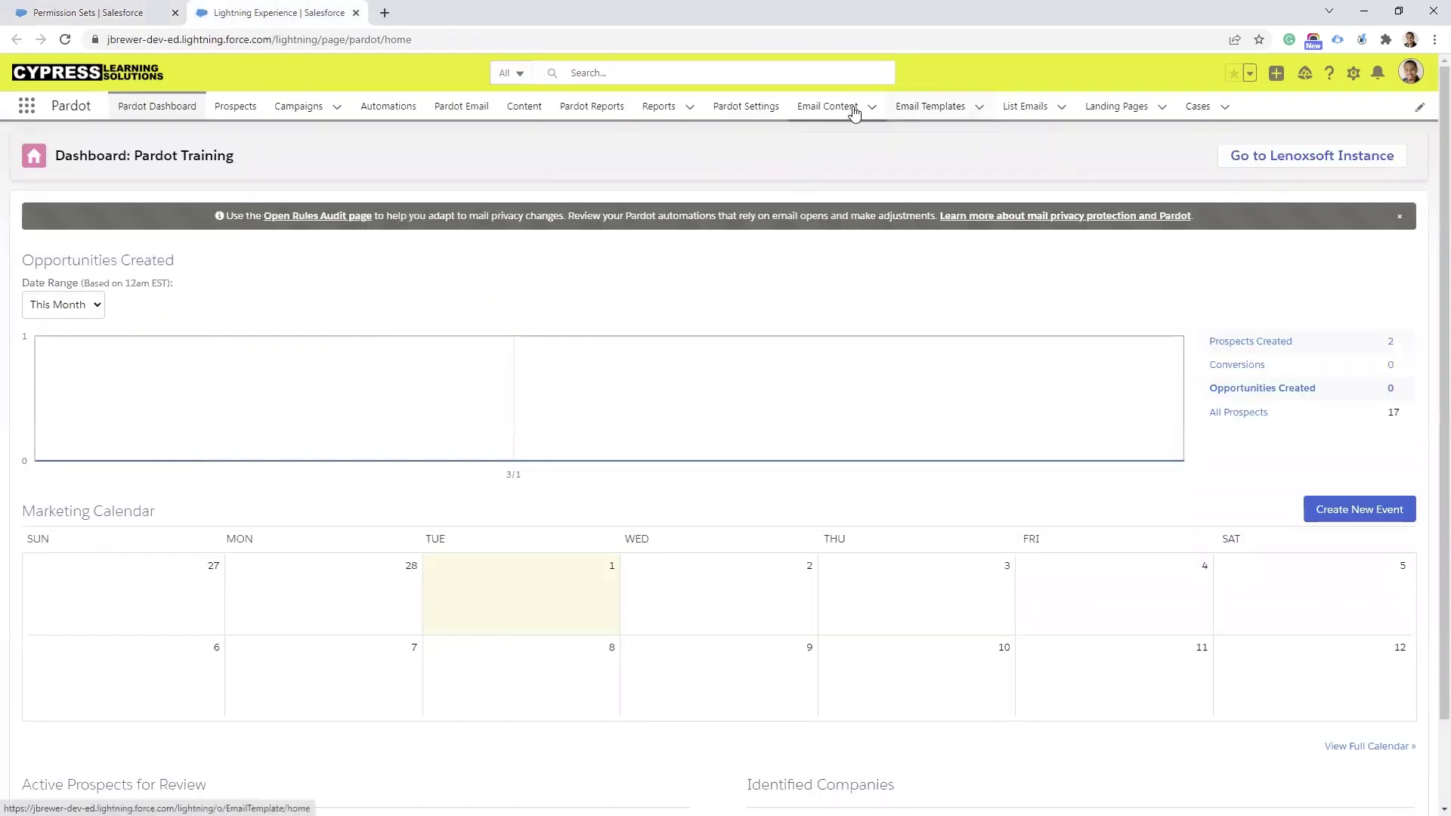
- Open the Test1234 email content record and show its actions menu next to Edit
{"action": "left_click", "coordinate": [825, 110]}
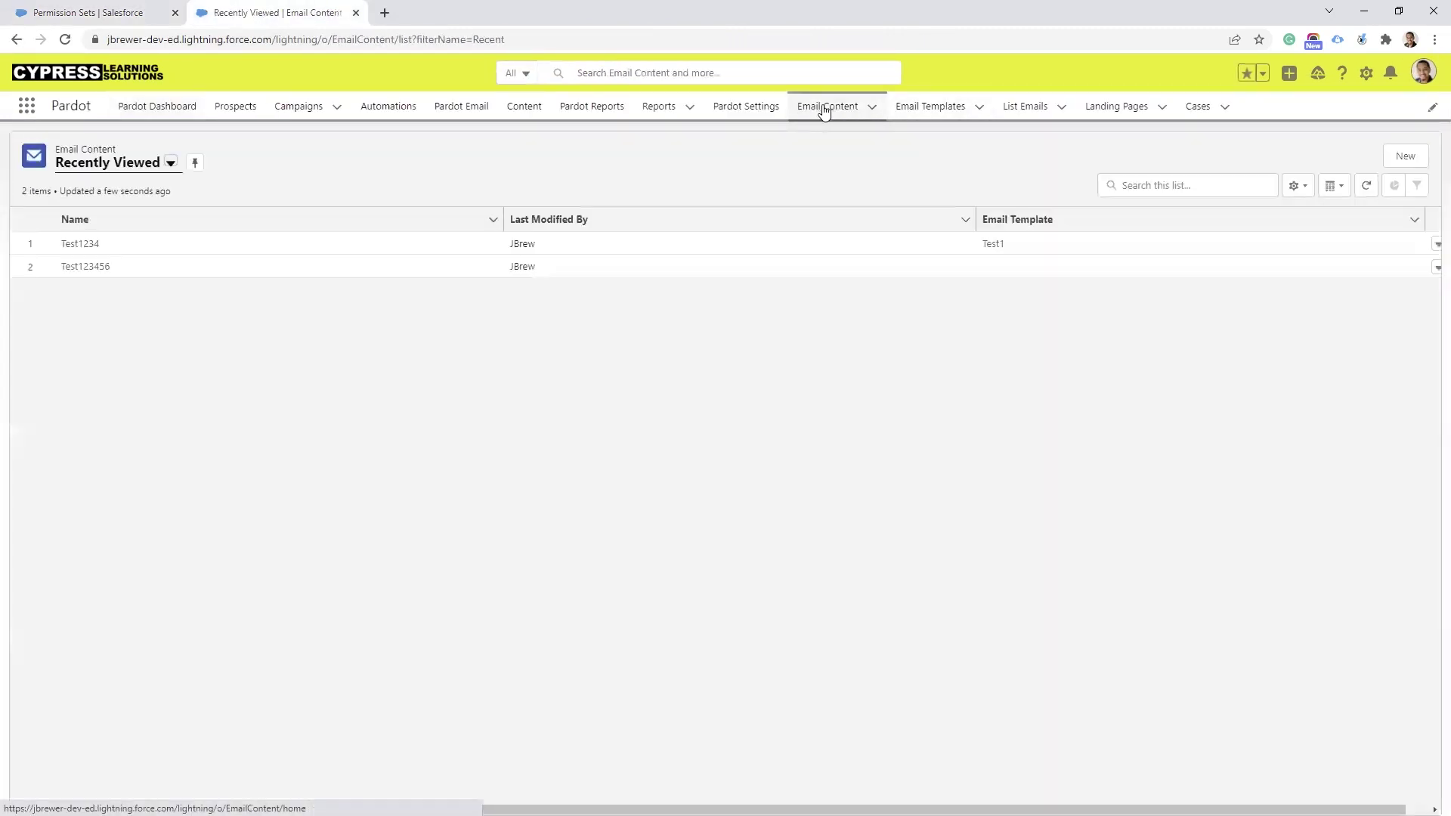
{"action": "left_click", "coordinate": [81, 245]}
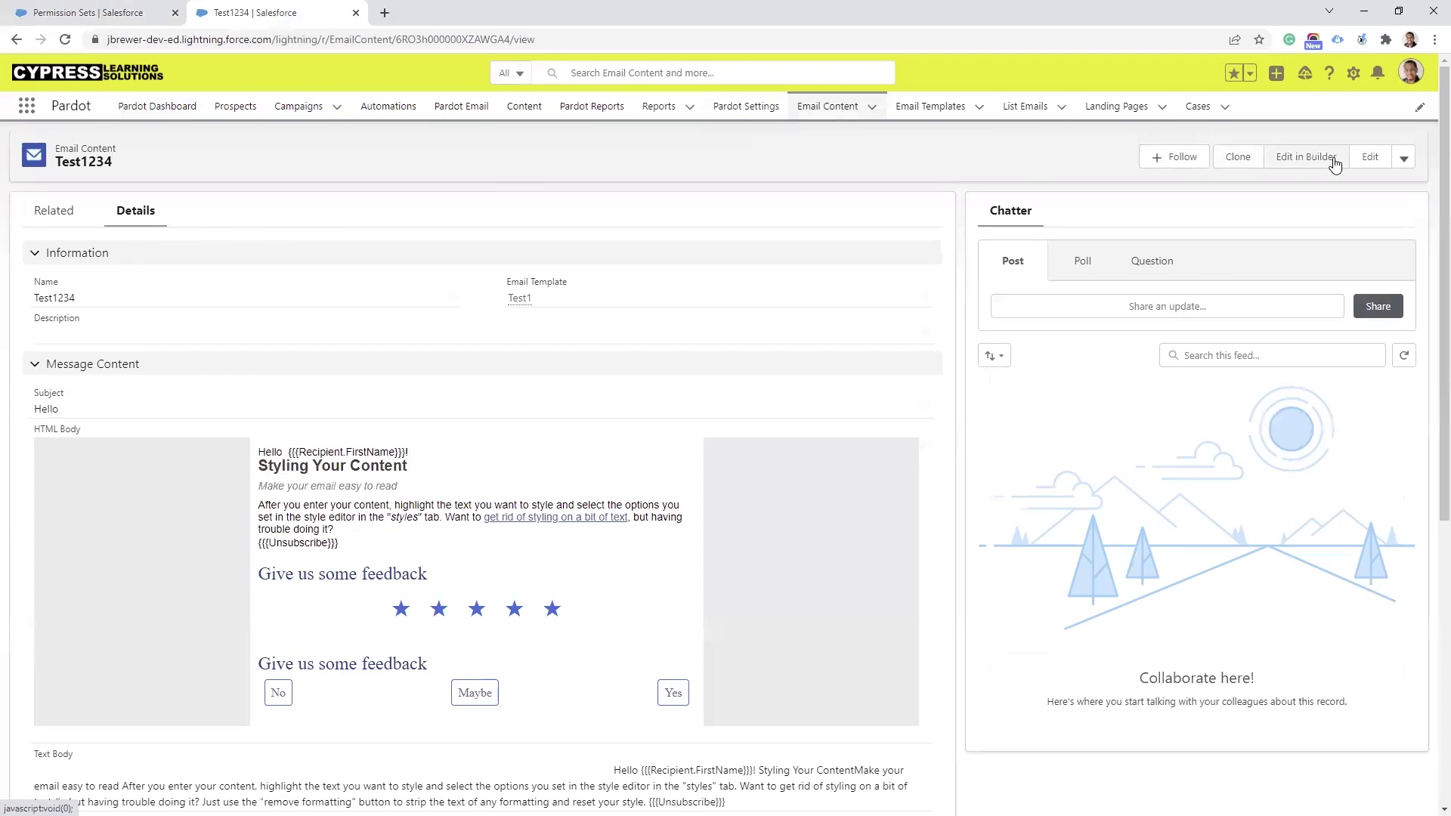
{"action": "left_click", "coordinate": [1404, 158]}
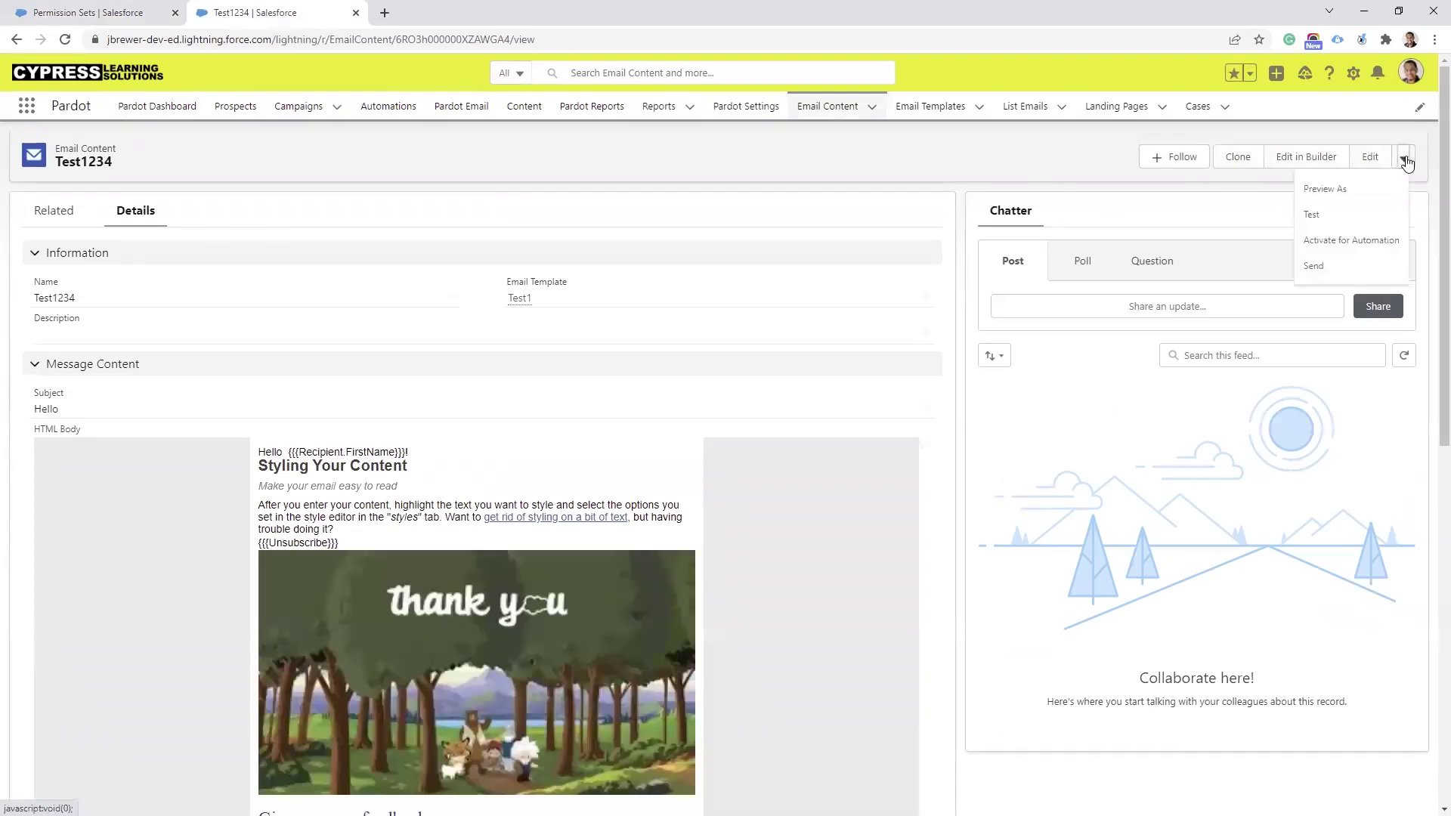